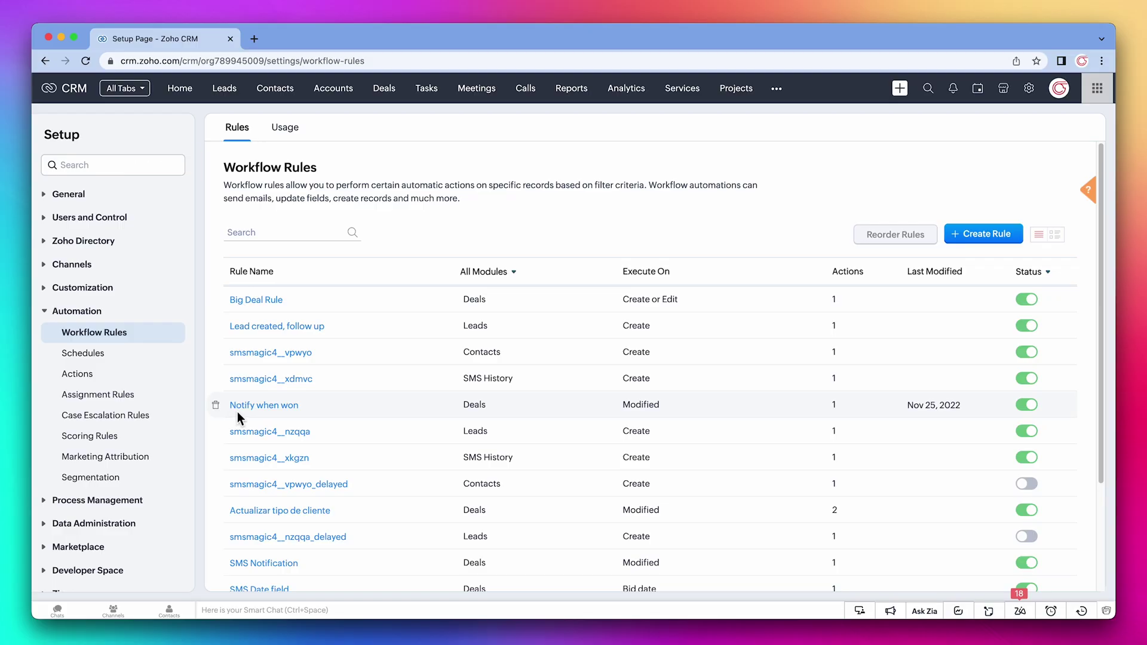
- Create a new workflow rule for the Deals module named 'Proposal email notification'
left_click(979, 236)
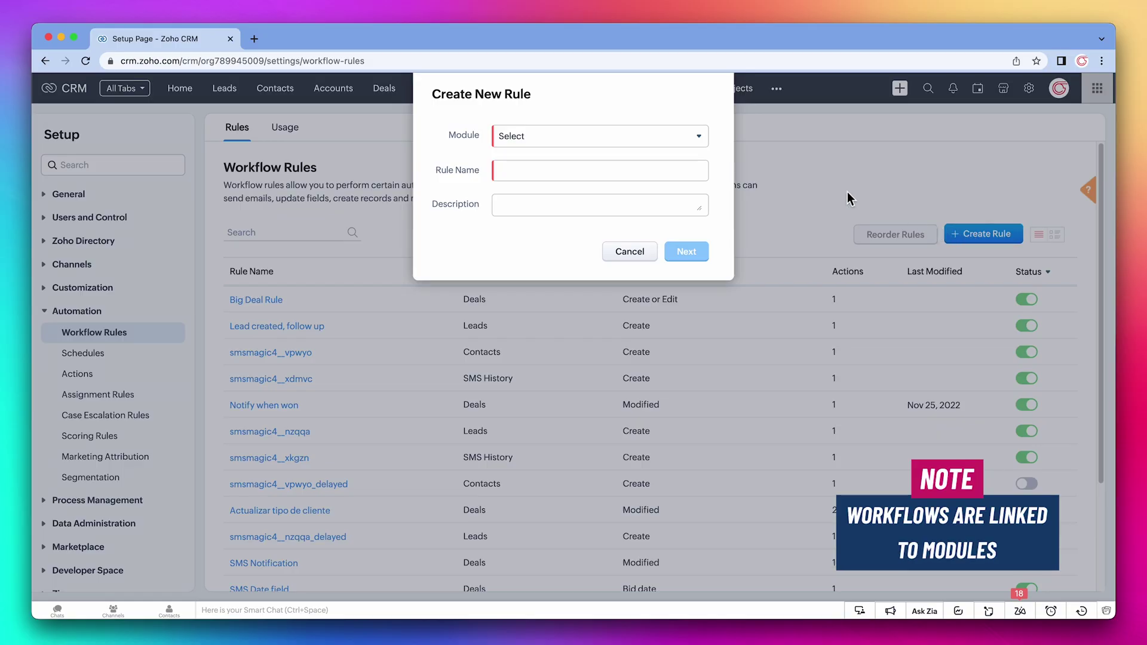
left_click(685, 139)
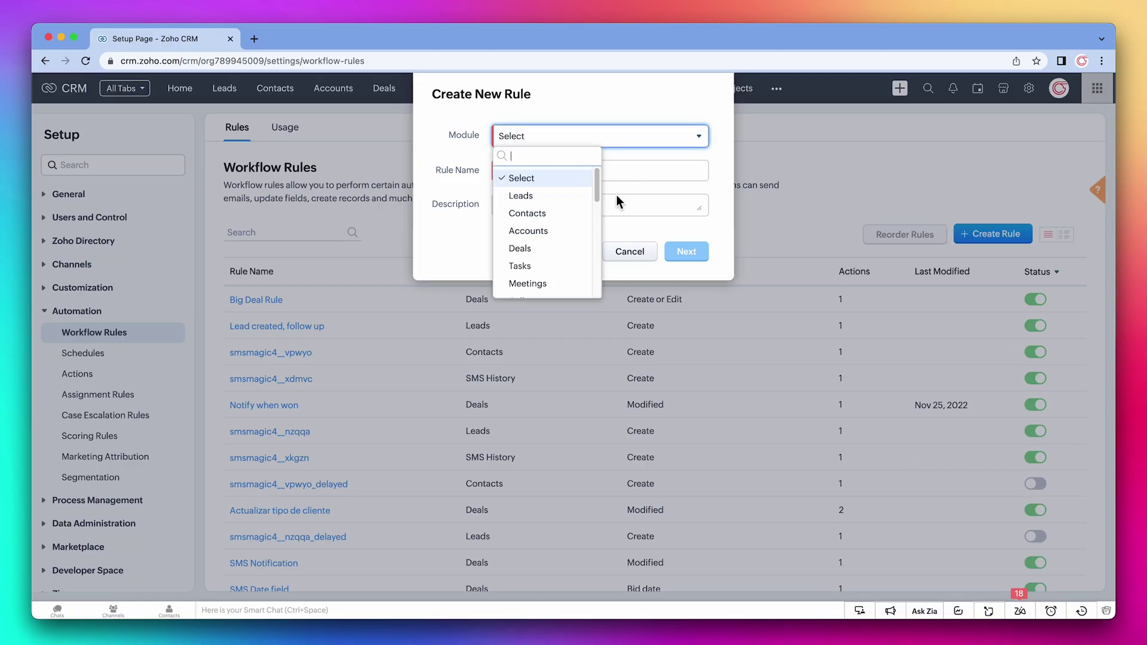
left_click(563, 248)
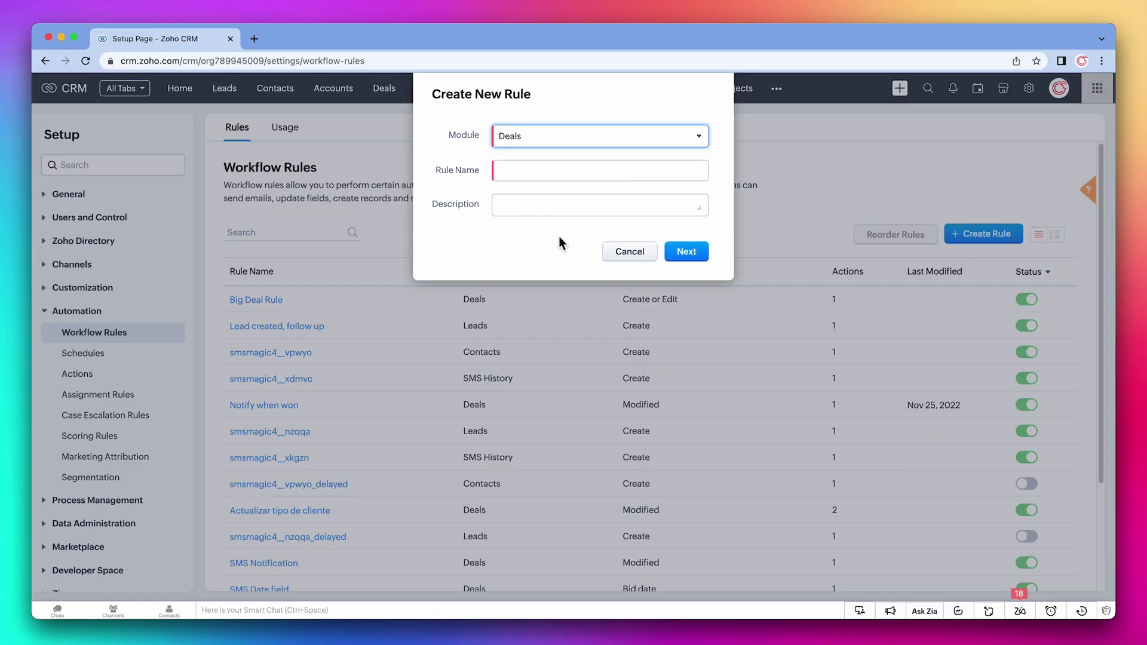
left_click(555, 171)
type("Proposal email notification")
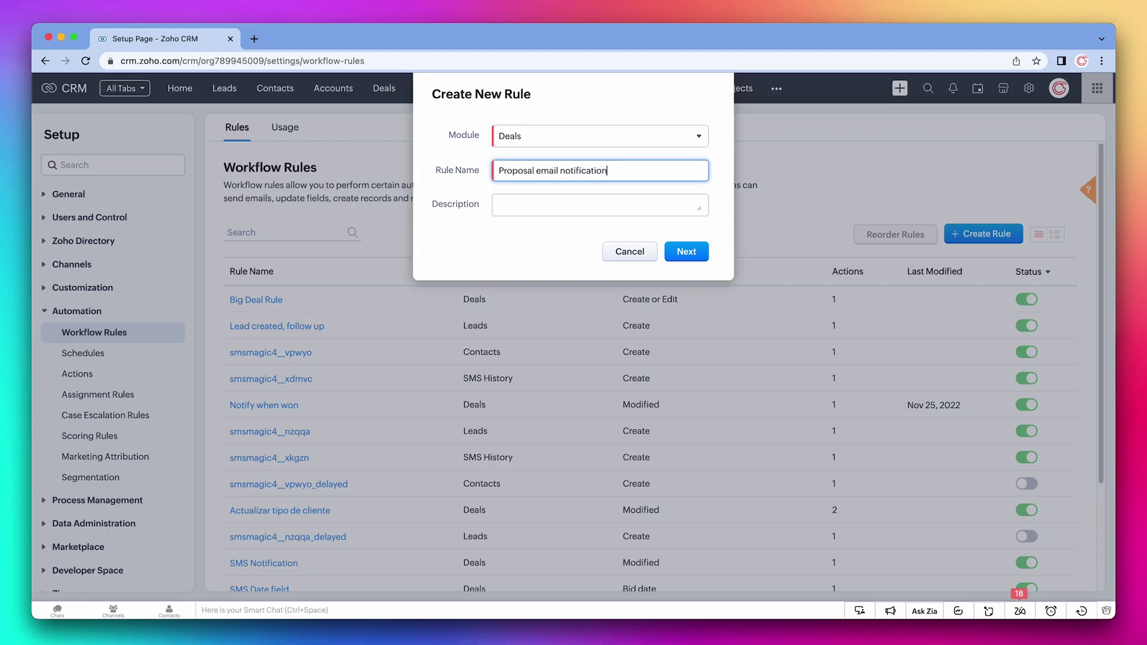
- Trigger the rule on the Date/Time field Created Time, same as its time, recurring Once
left_click(682, 250)
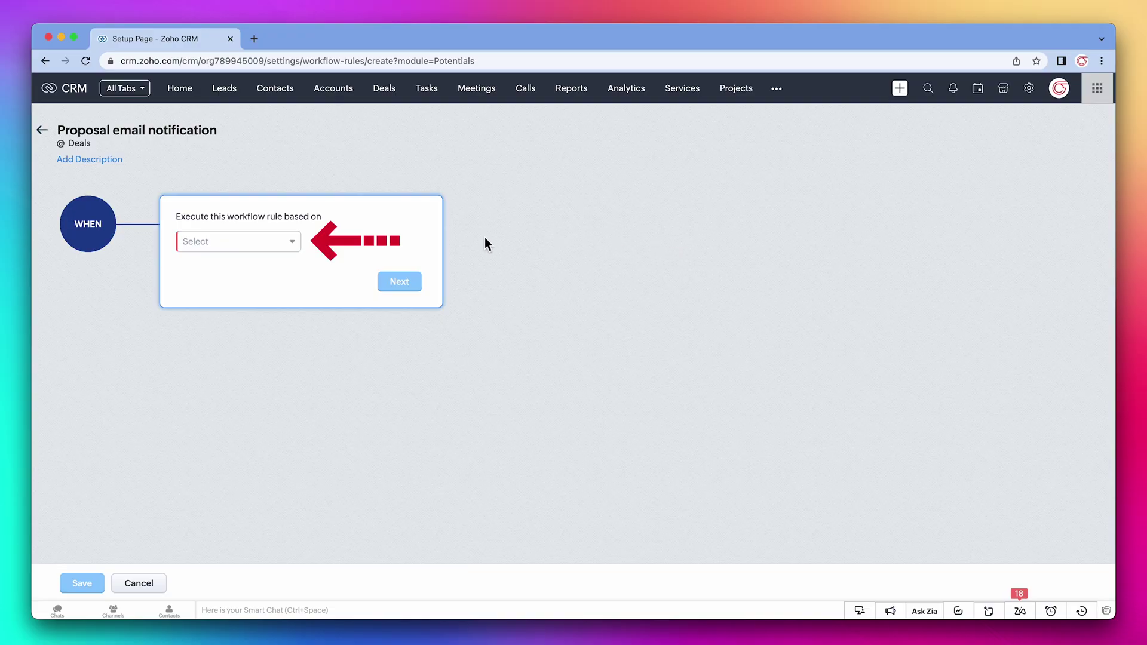
left_click(294, 244)
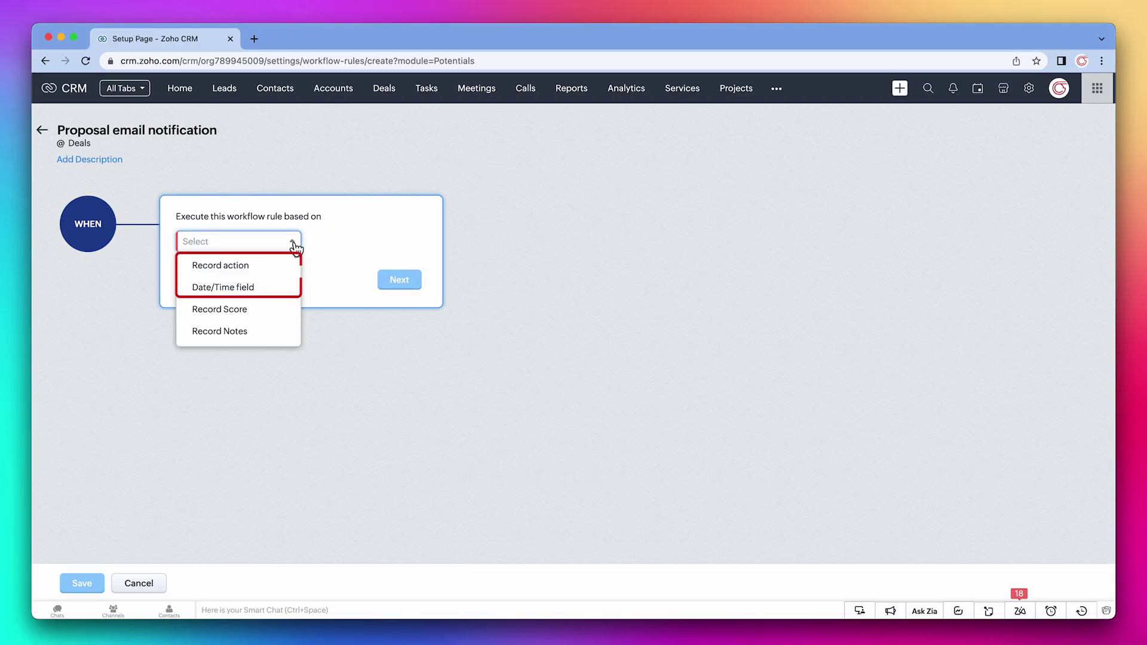
left_click(266, 288)
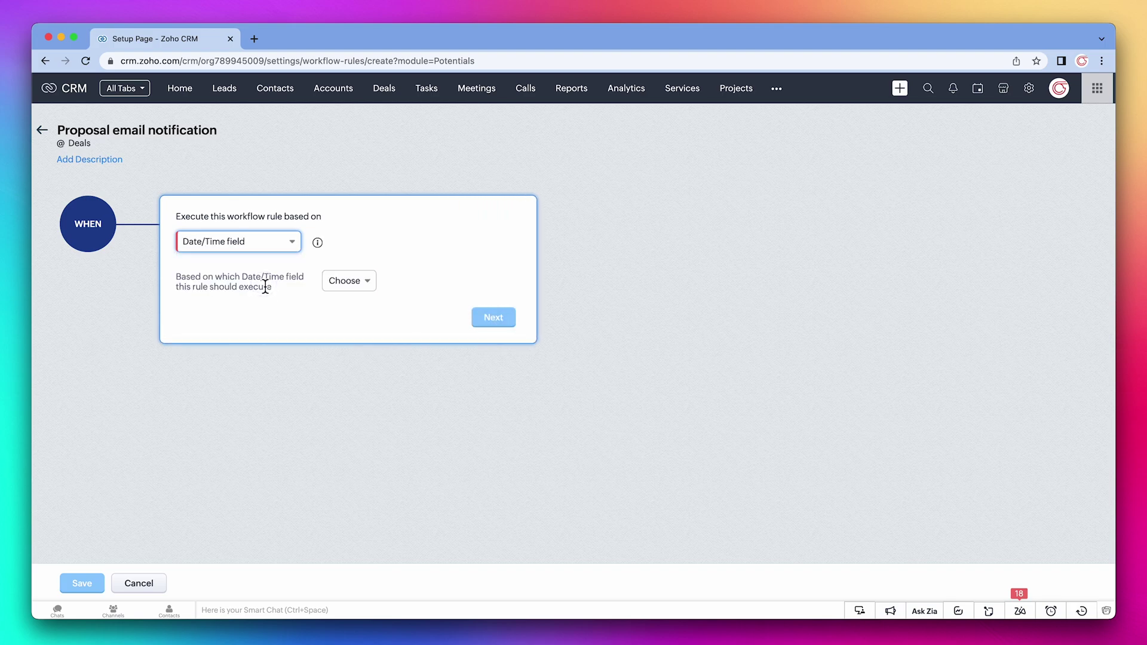
left_click(365, 289)
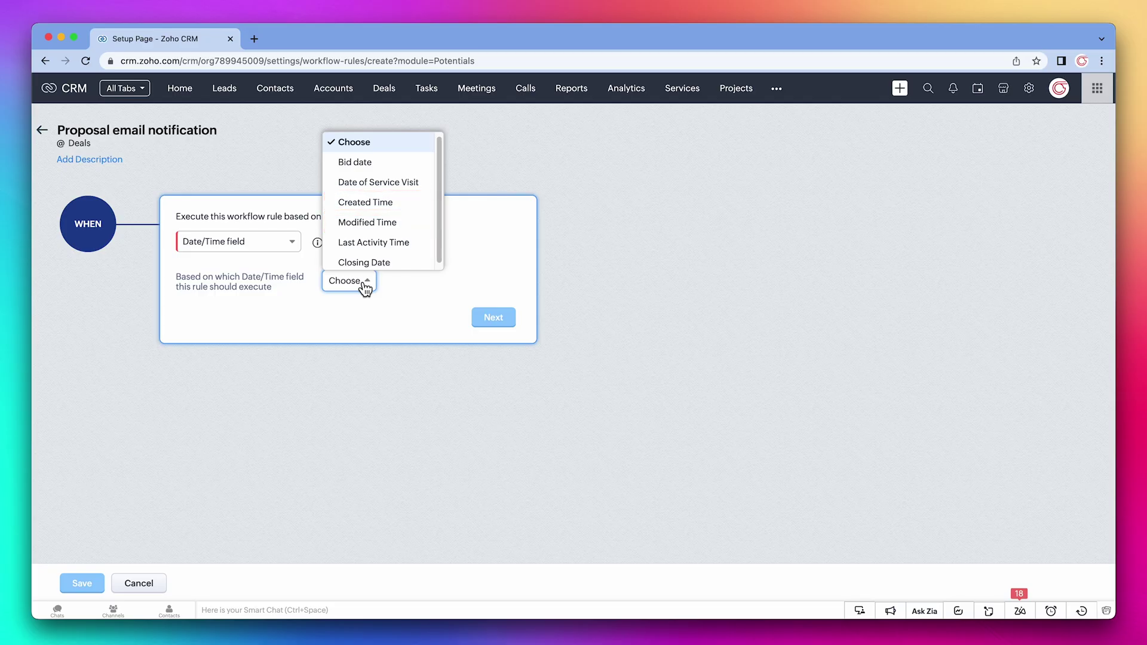
left_click(385, 205)
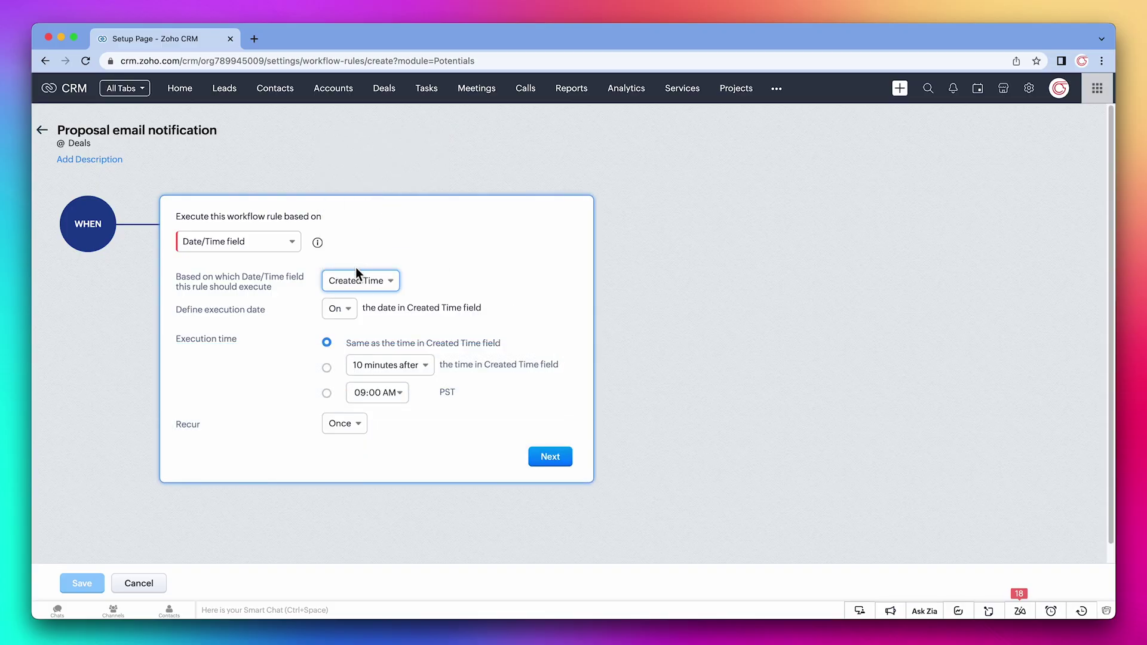
left_click(350, 309)
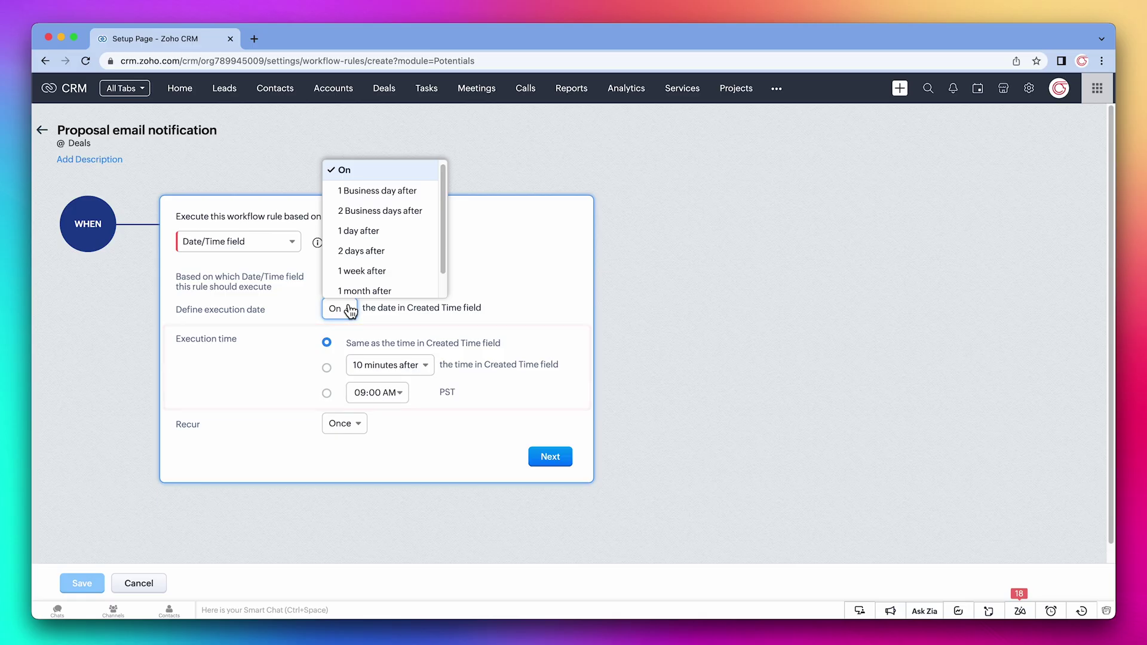
left_click(363, 427)
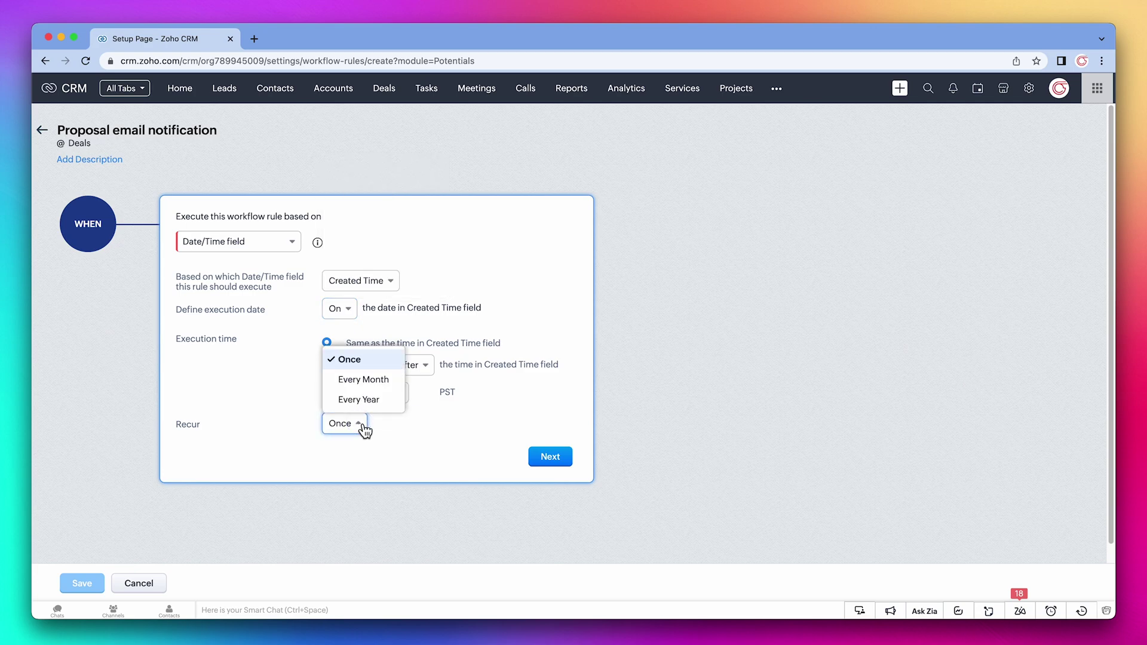
left_click(393, 432)
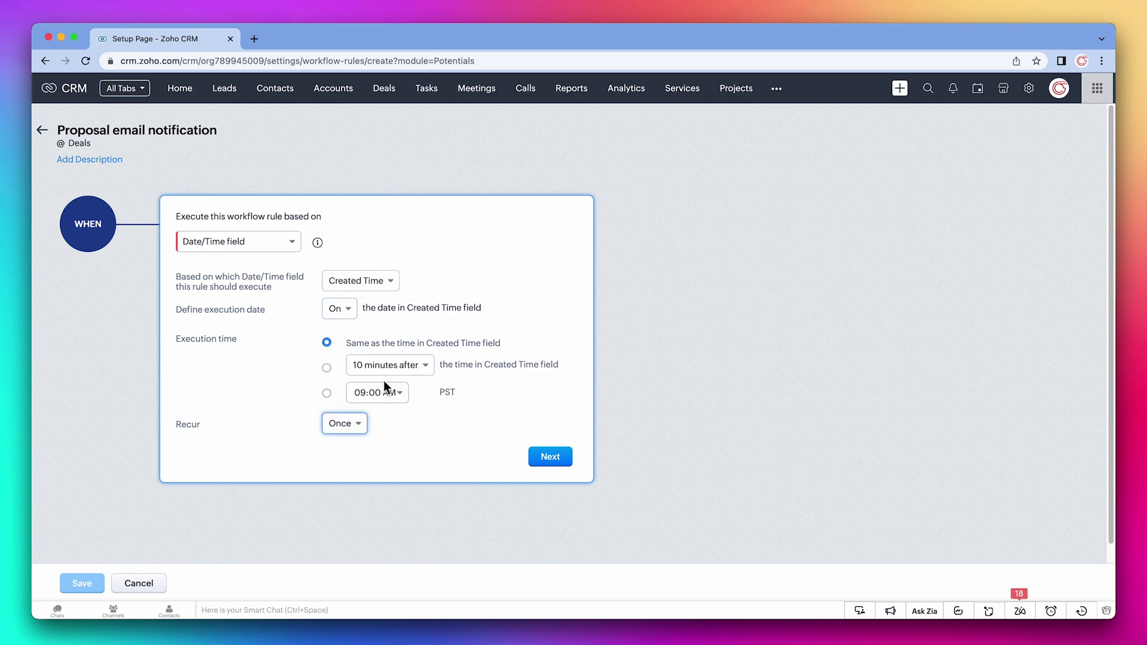
- Switch the trigger to Record action Edit, firing when specific fields are modified
left_click(300, 247)
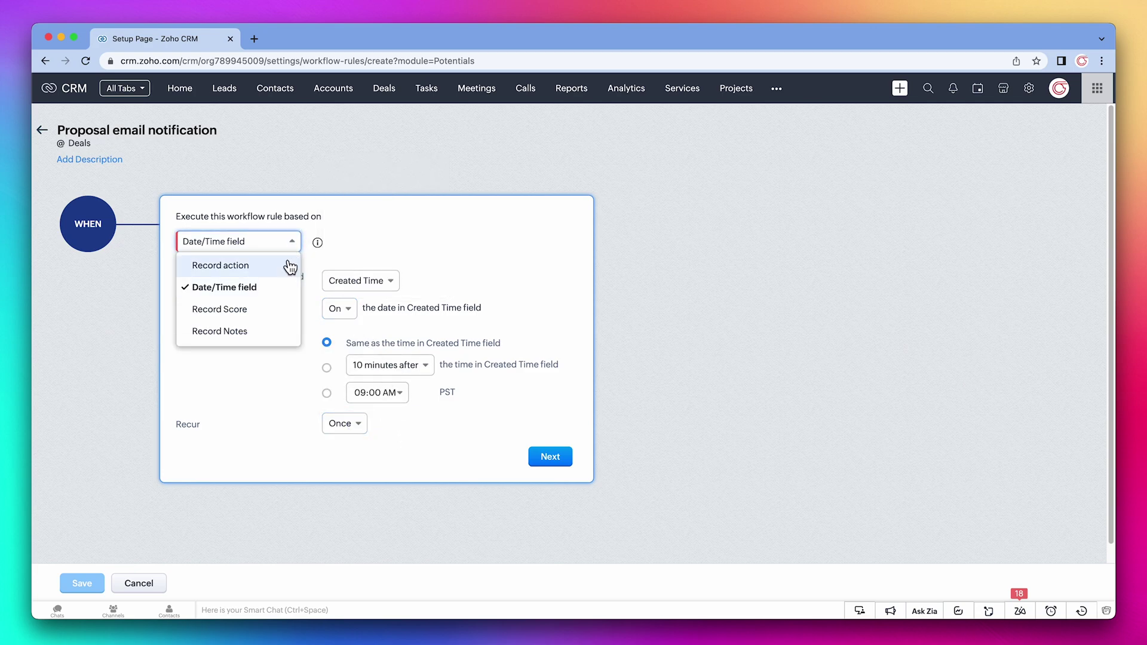
left_click(281, 263)
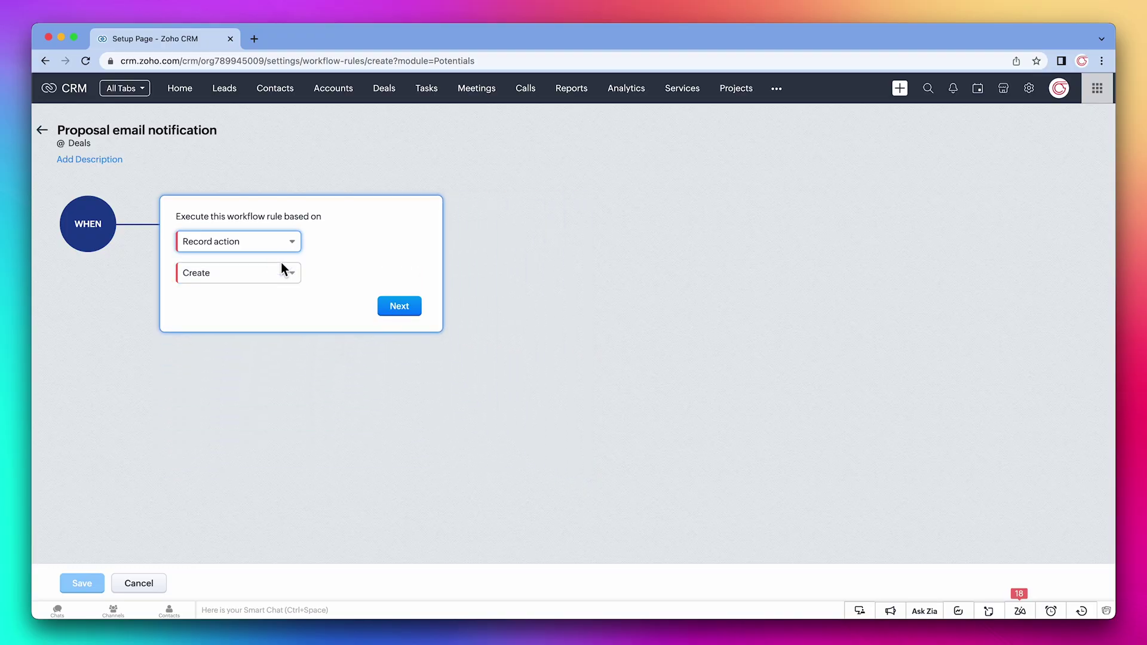
left_click(295, 276)
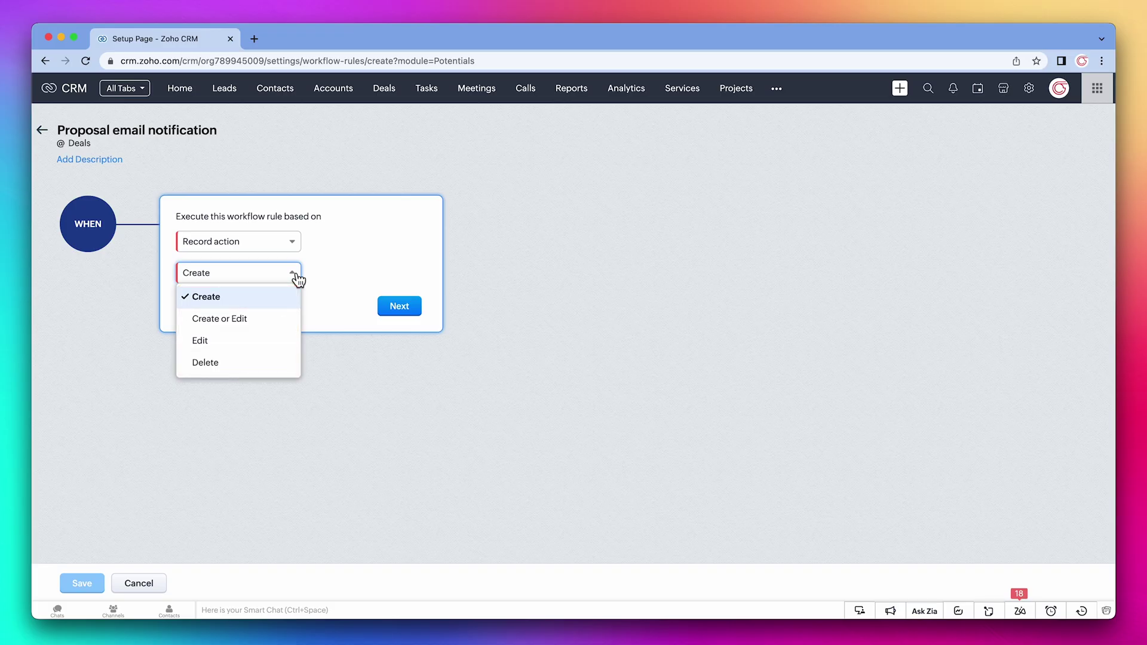
left_click(260, 340)
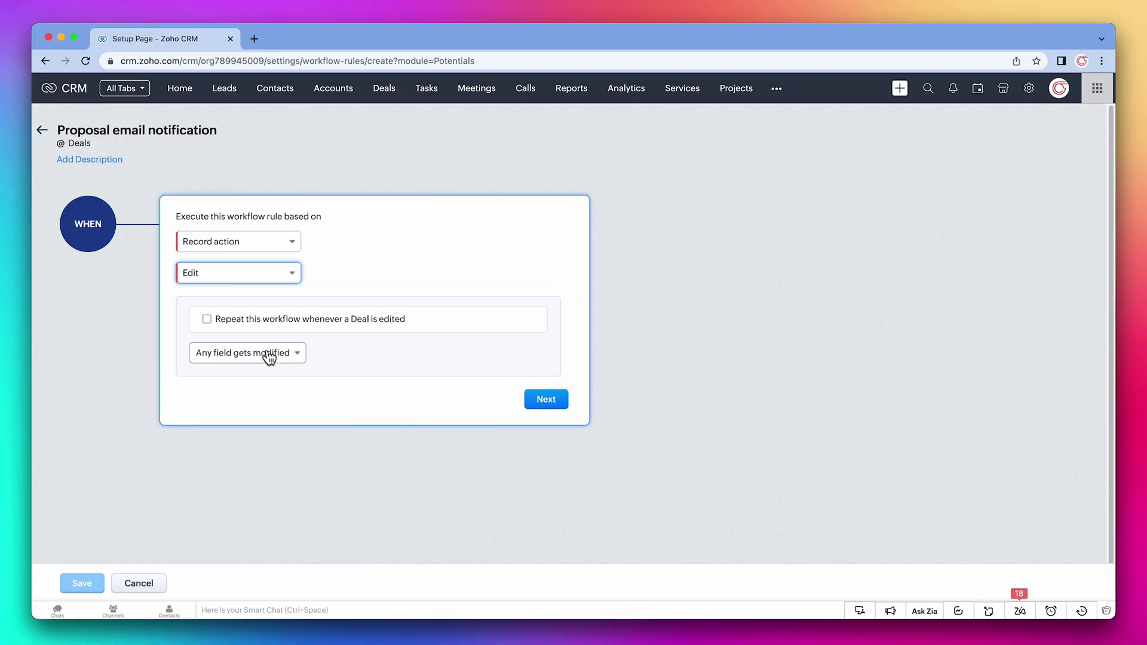
left_click(267, 354)
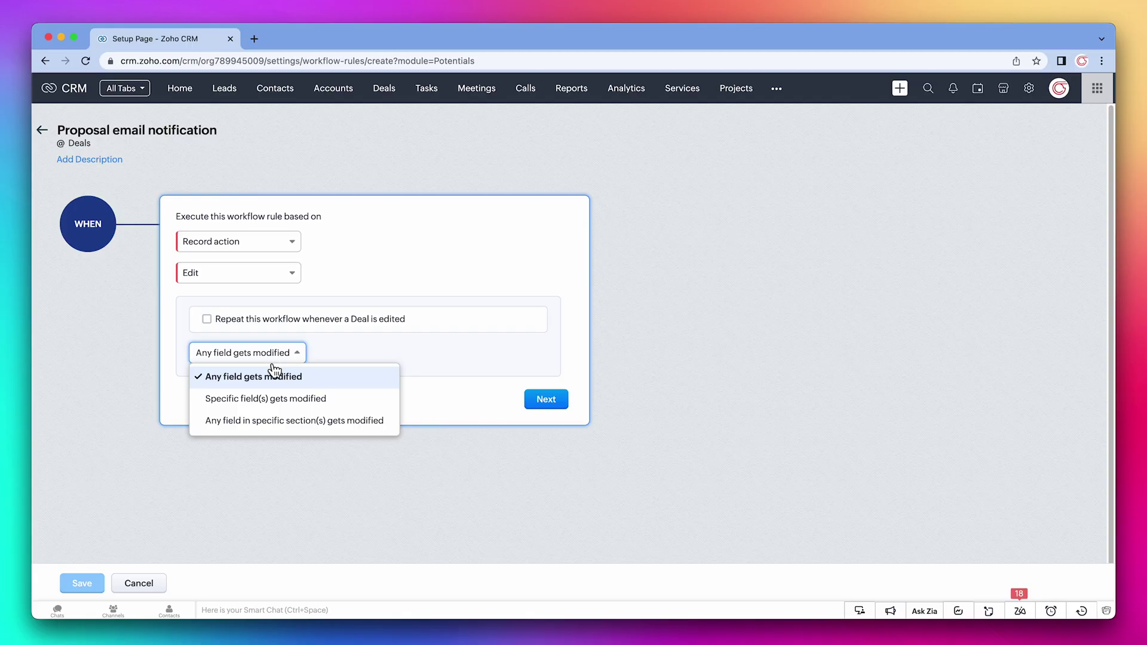
left_click(274, 398)
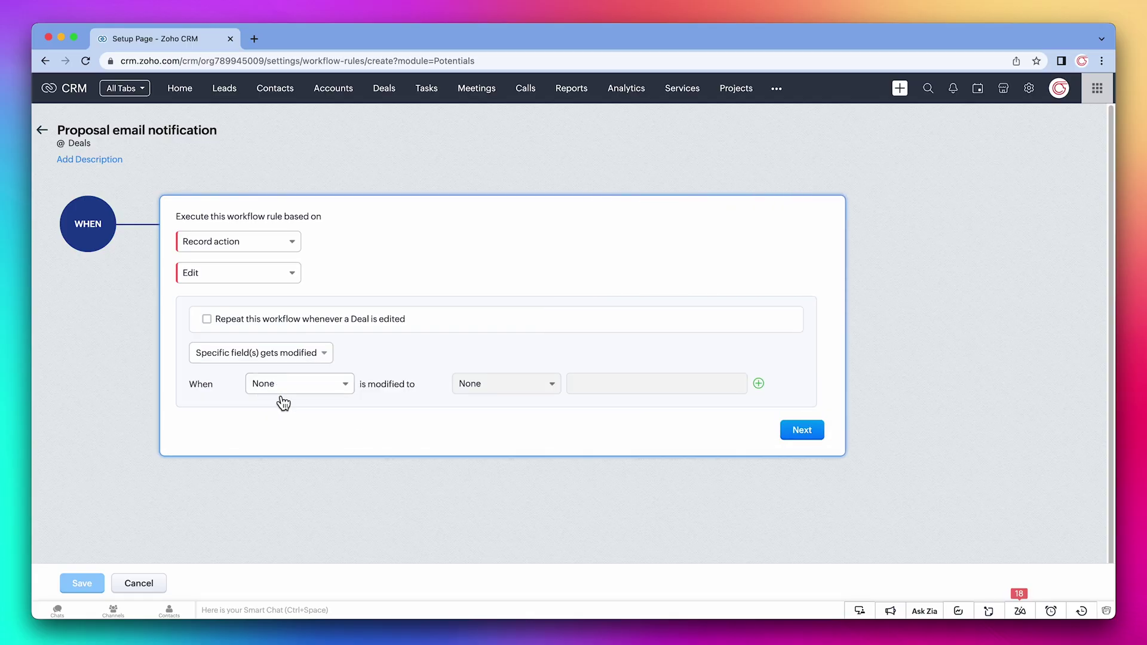
- Watch the Stage field for a change to Proposal Sent, then continue to conditions
left_click(289, 387)
type("sta")
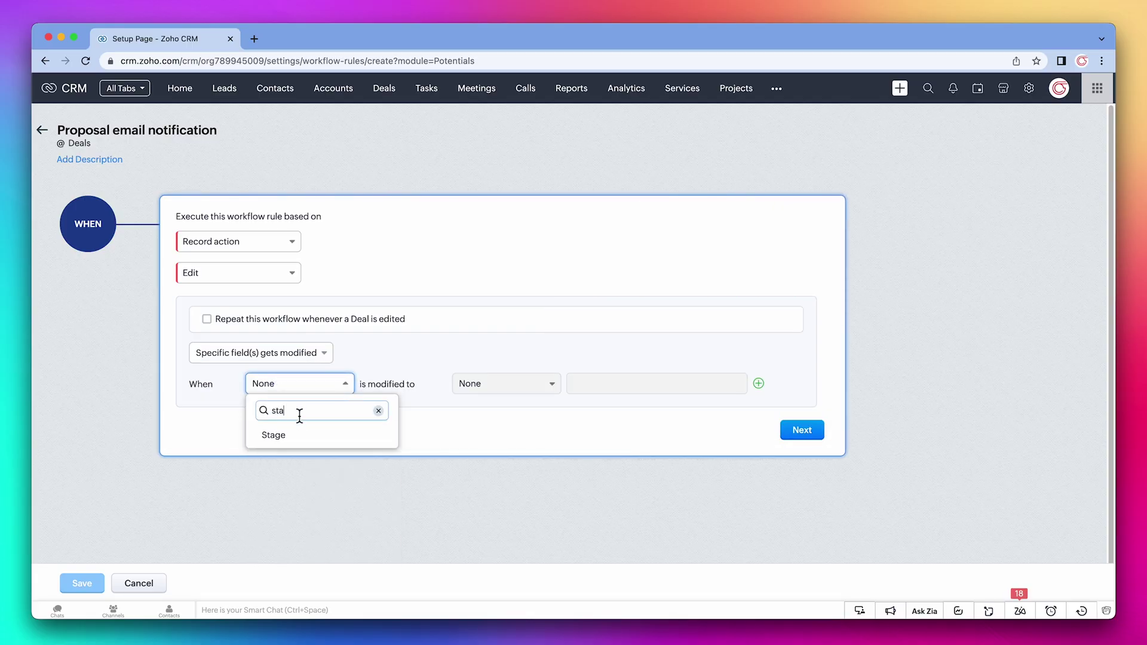
left_click(308, 433)
left_click(495, 396)
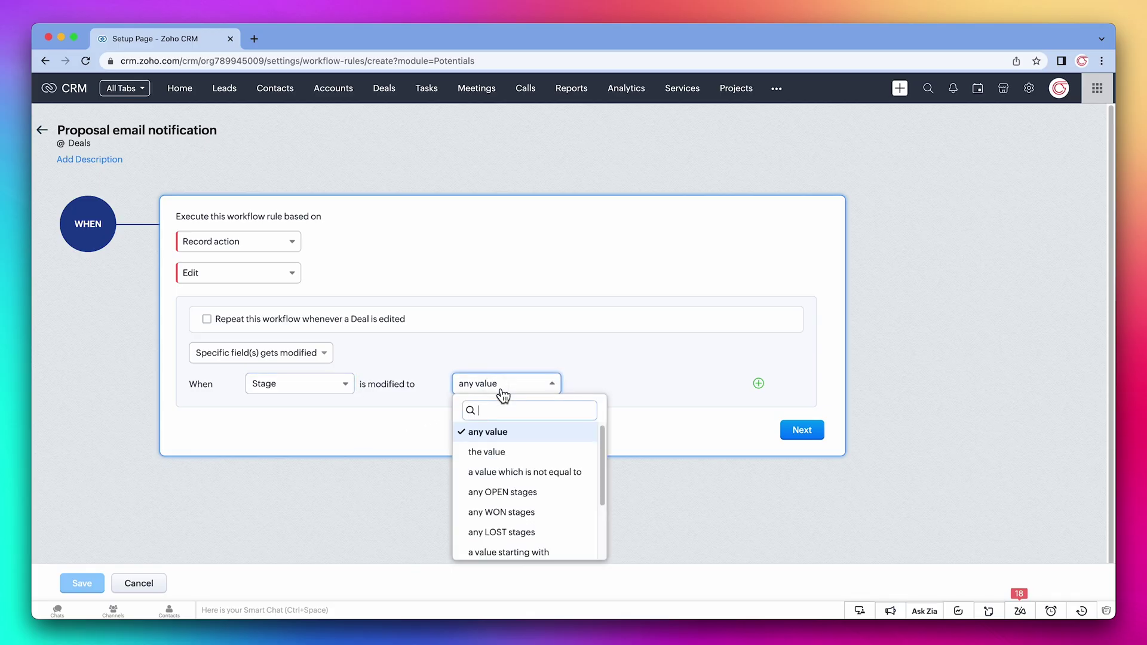
left_click(510, 451)
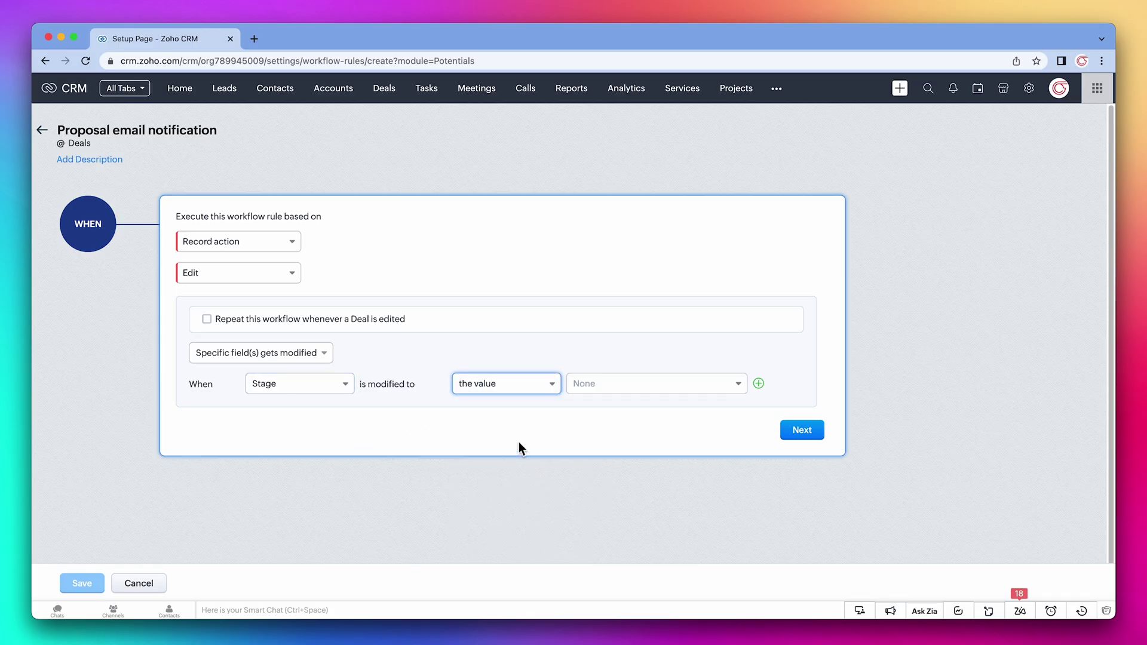
left_click(626, 387)
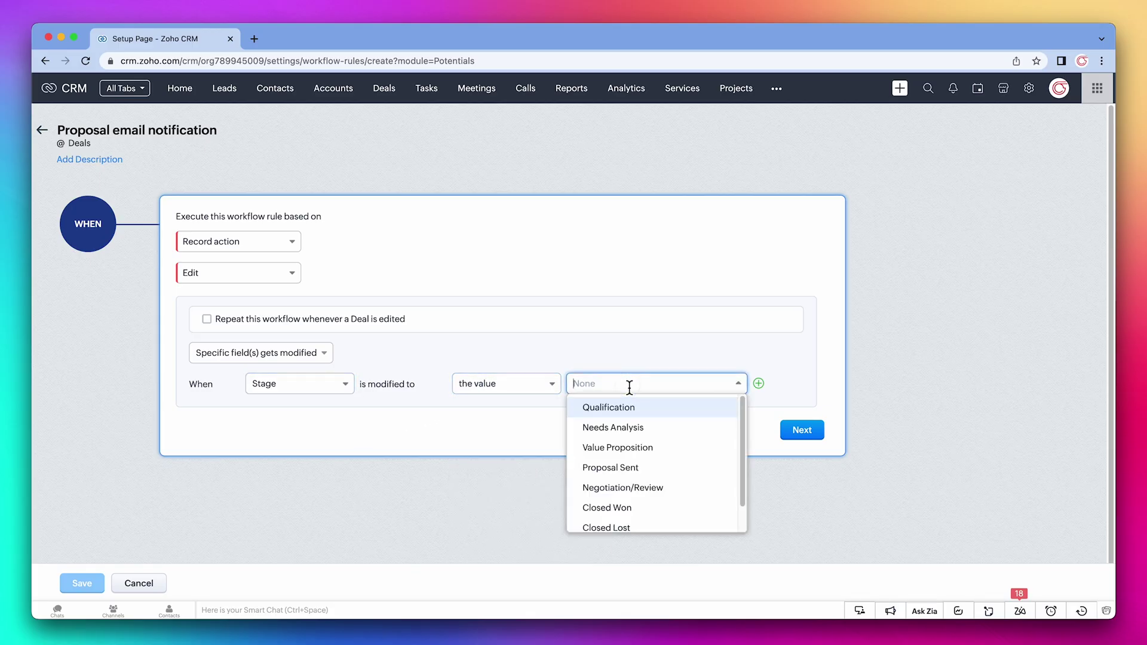
left_click(630, 467)
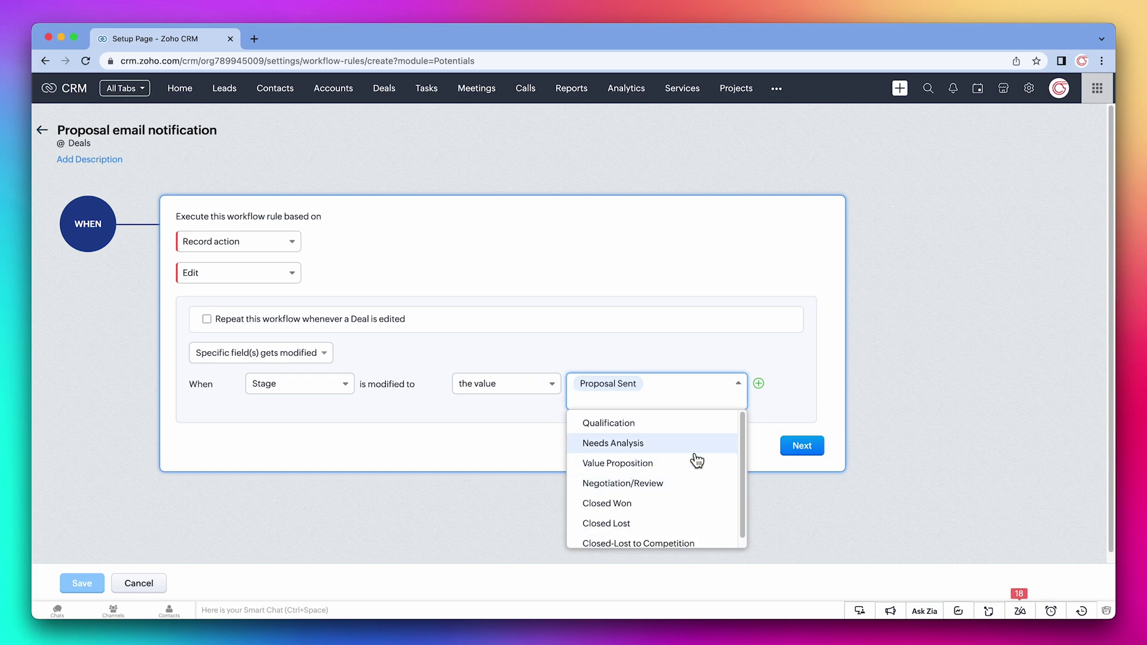
left_click(791, 449)
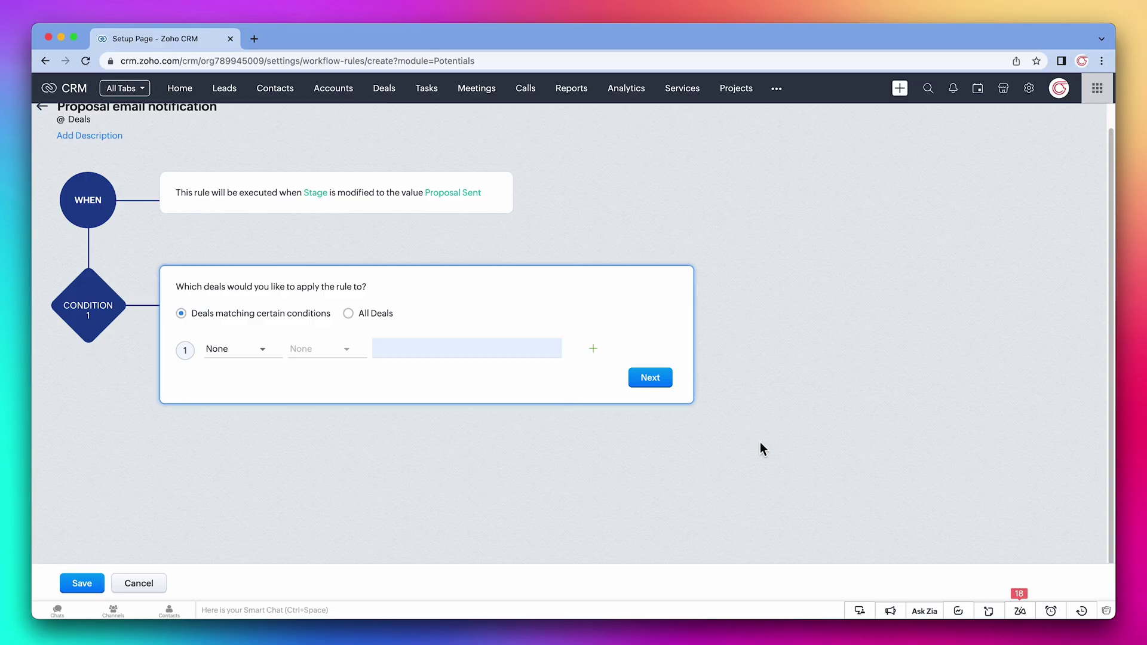
- Set Condition 1 to Amount > 1000 and continue to the actions step
left_click(263, 358)
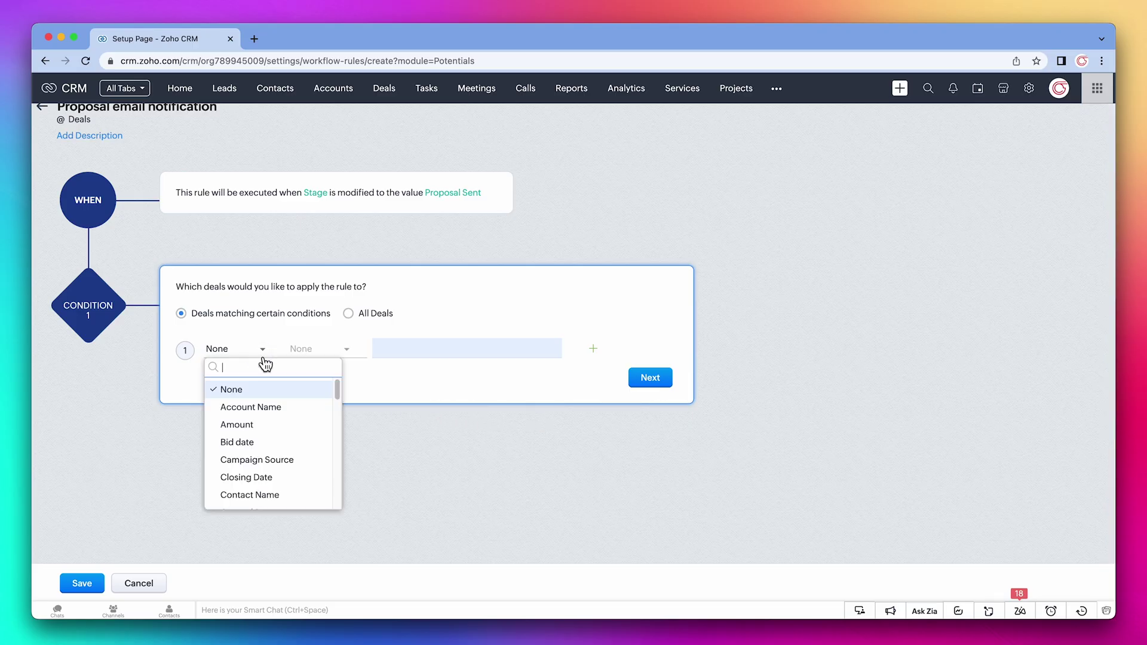
left_click(281, 426)
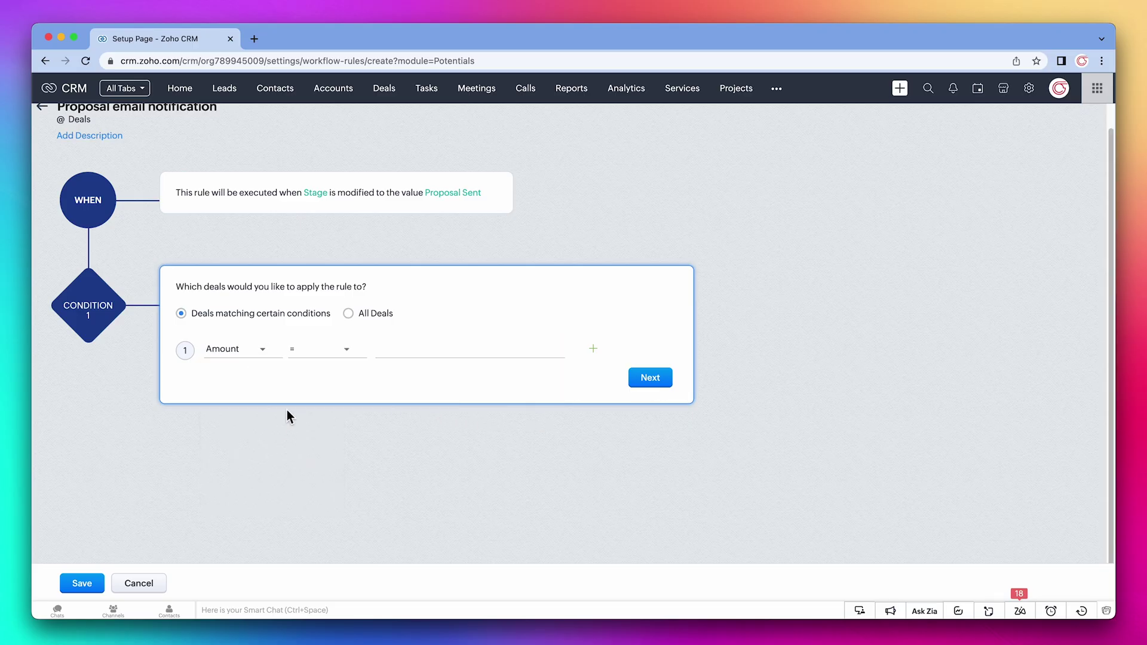
left_click(317, 366)
left_click(334, 458)
left_click(448, 353)
type("1000")
left_click(649, 377)
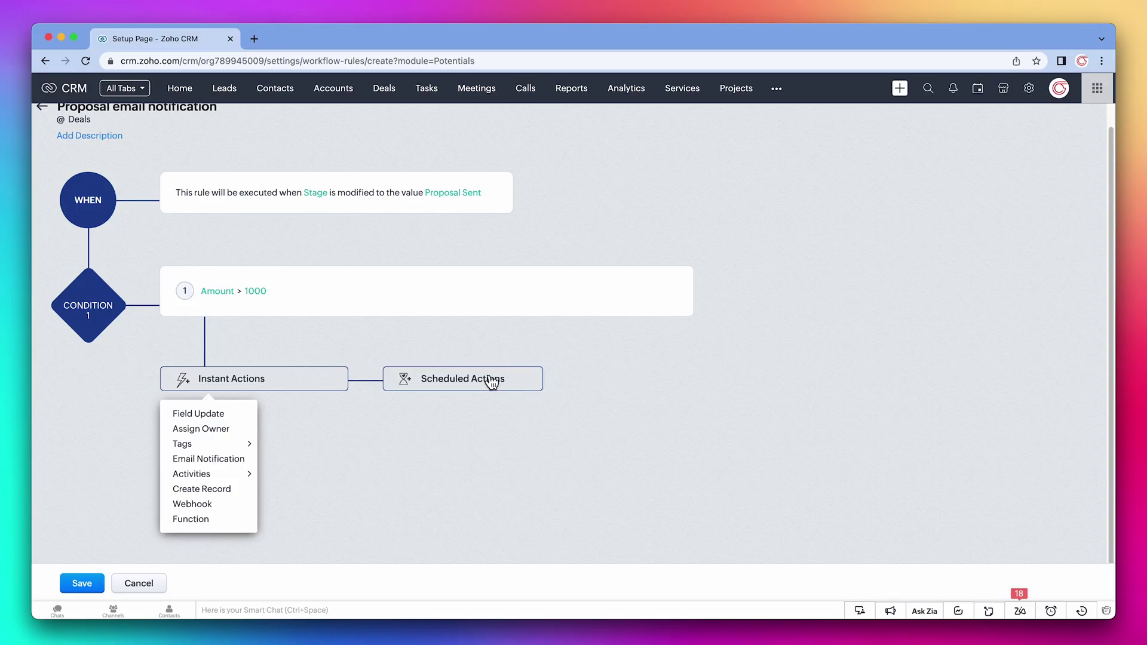
- Open a Field Update action, close it unchanged, and reopen the instant action list
left_click(244, 418)
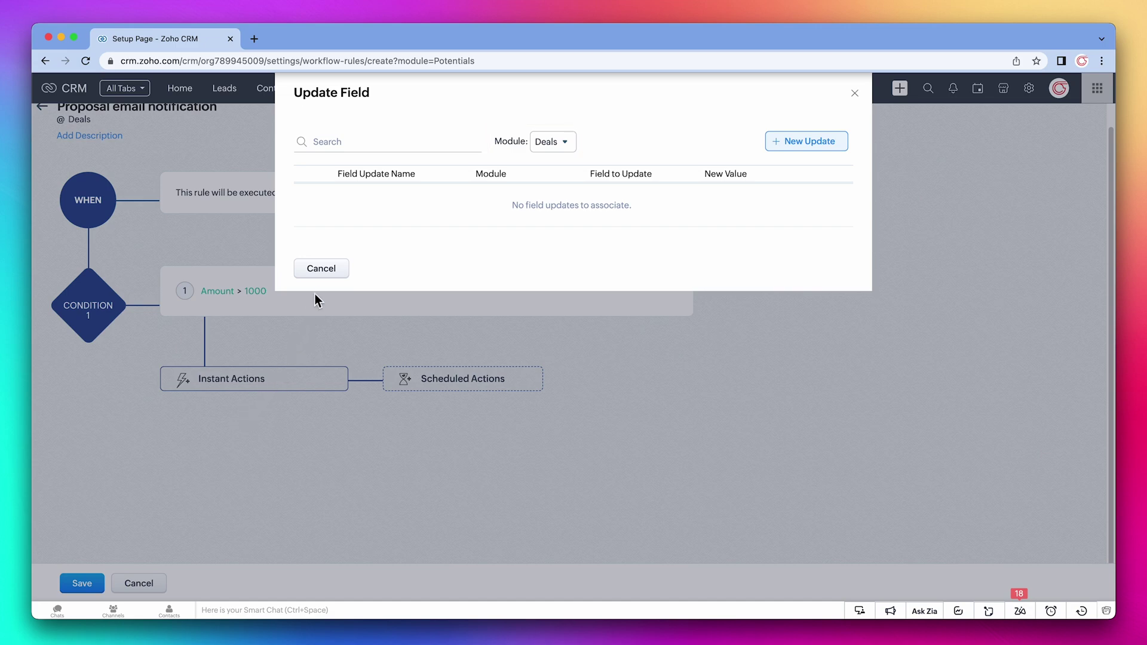
left_click(324, 276)
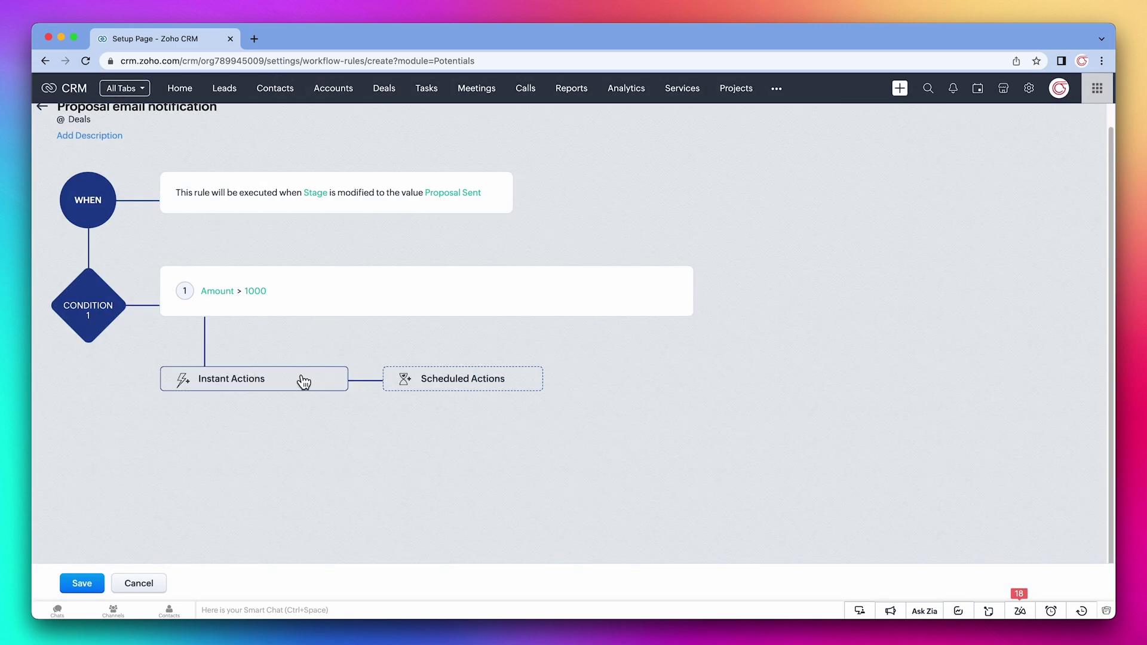
left_click(303, 382)
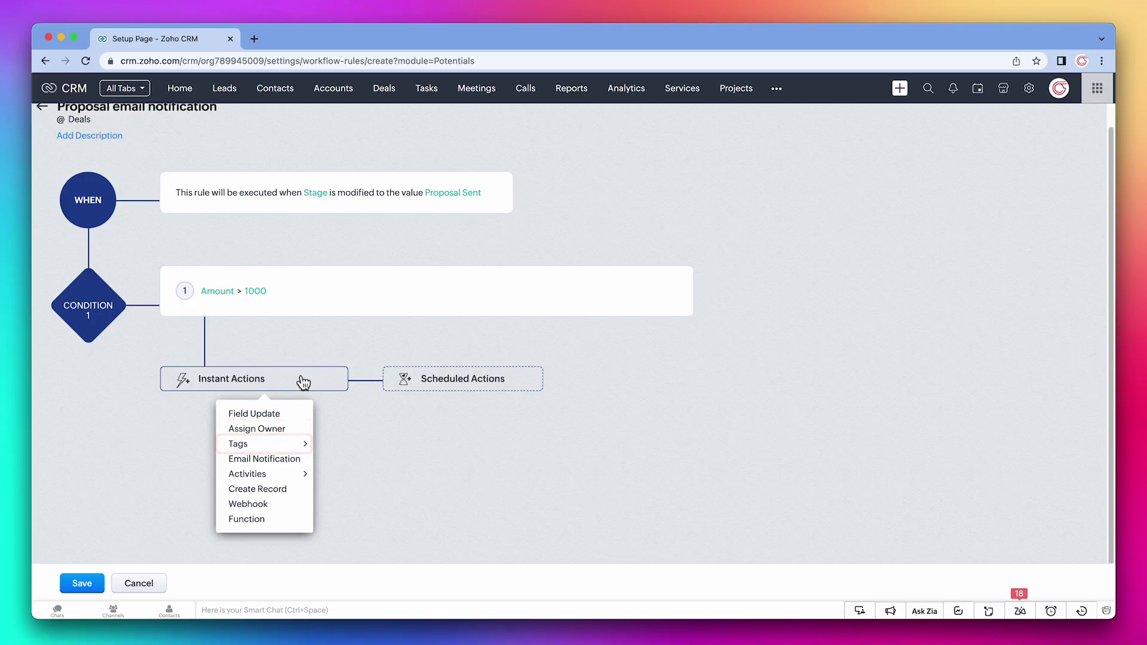
- Associate email notification 'Proposal sent' to Contact Email using the Proposal Follow Up Deal template
left_click(292, 460)
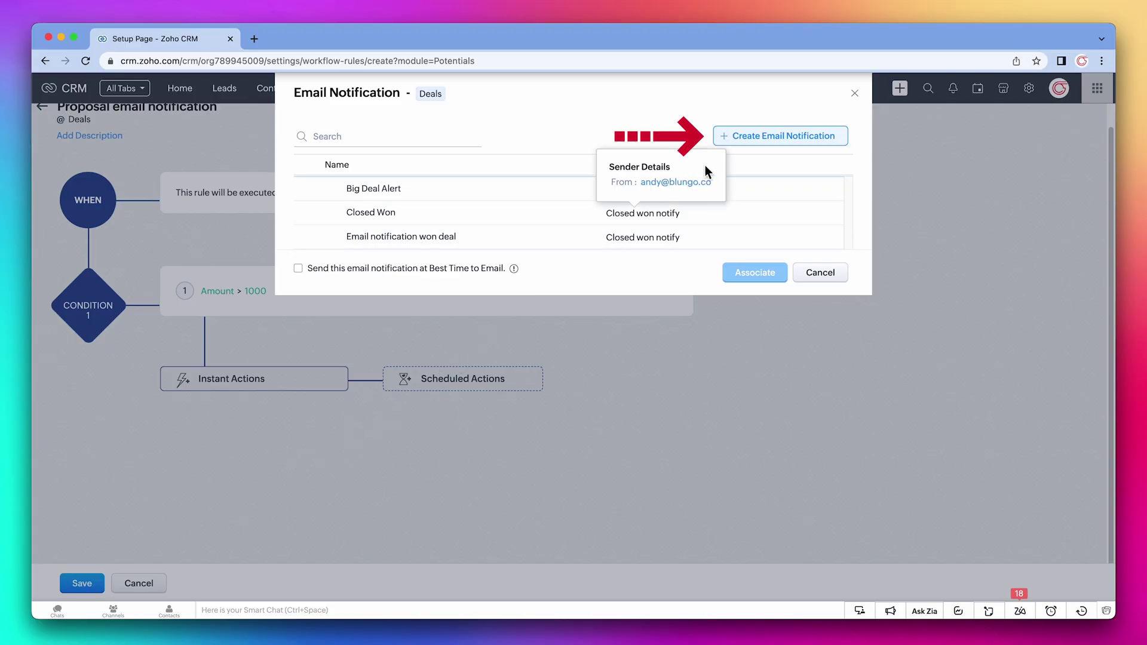
left_click(759, 137)
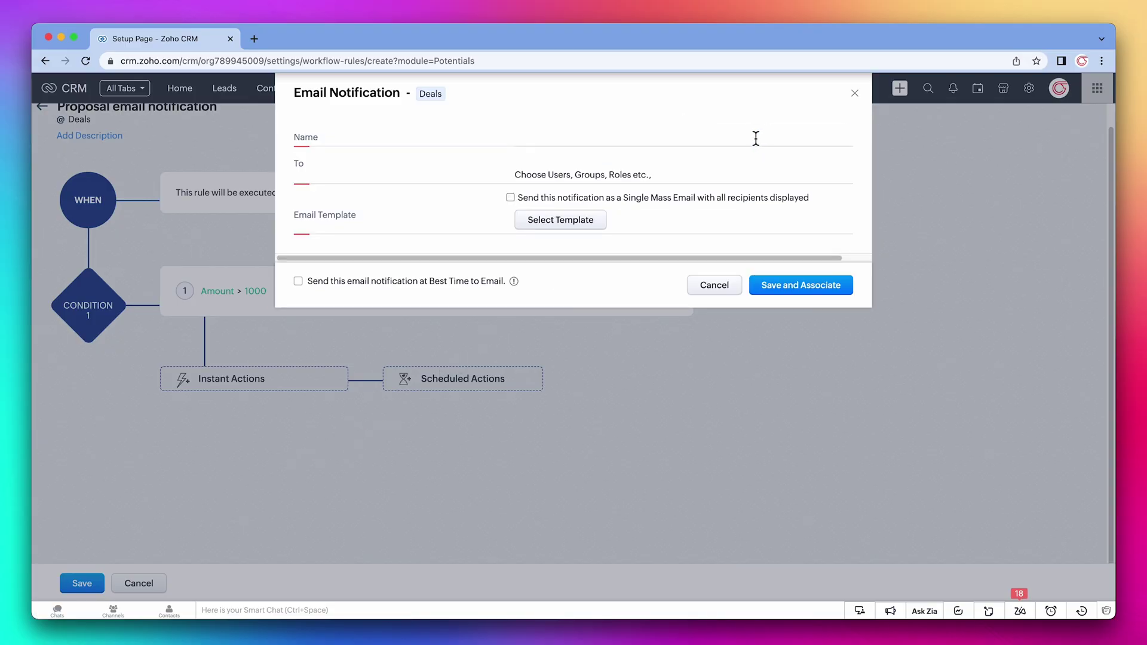
type("Proposal sent")
left_click(637, 174)
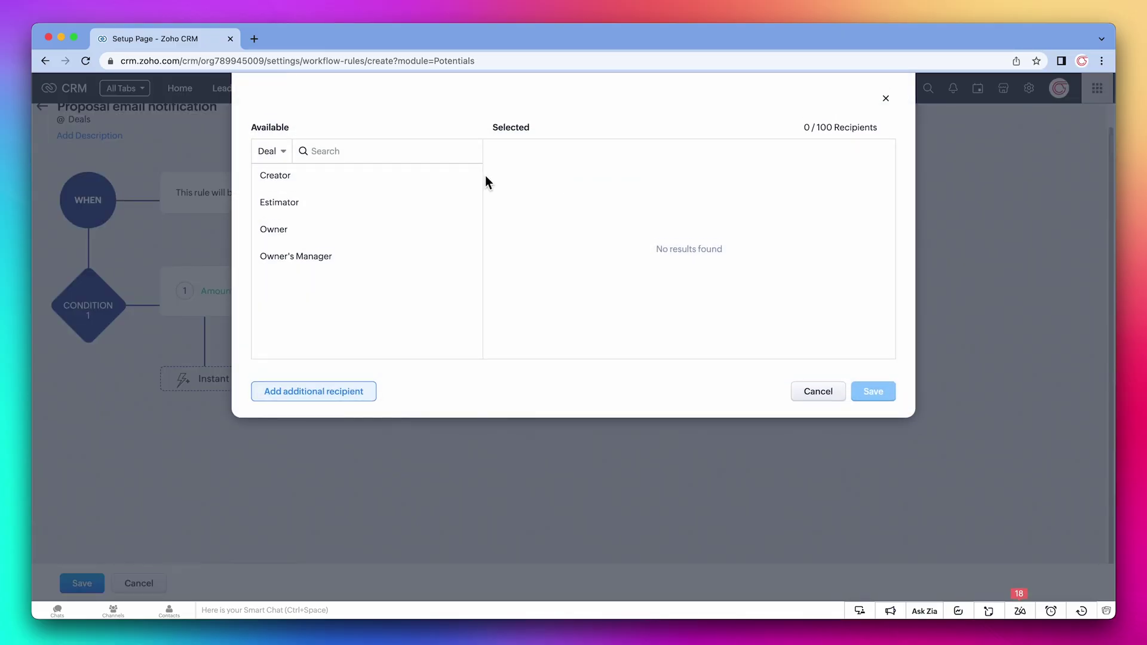
left_click(283, 151)
left_click(292, 251)
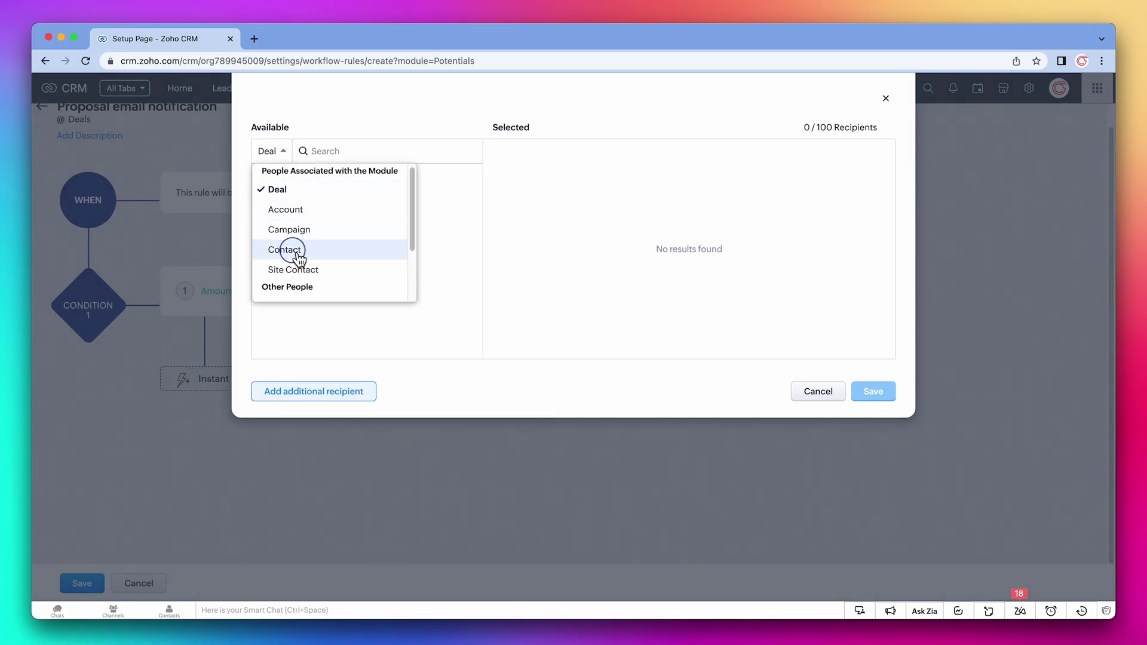
left_click(451, 177)
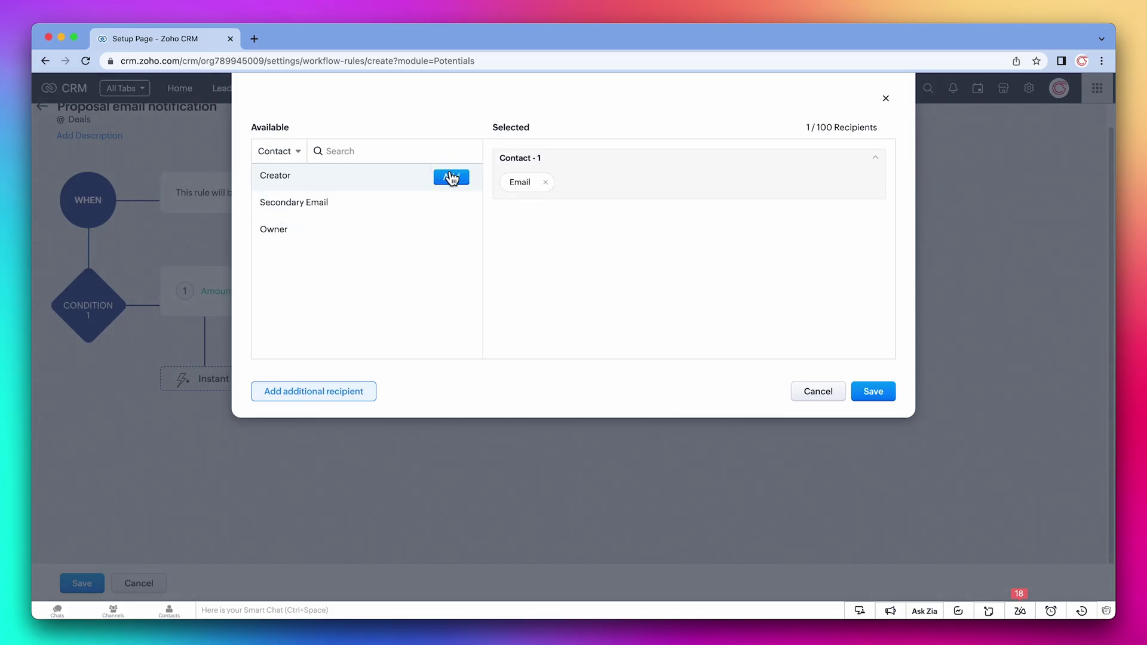
left_click(872, 392)
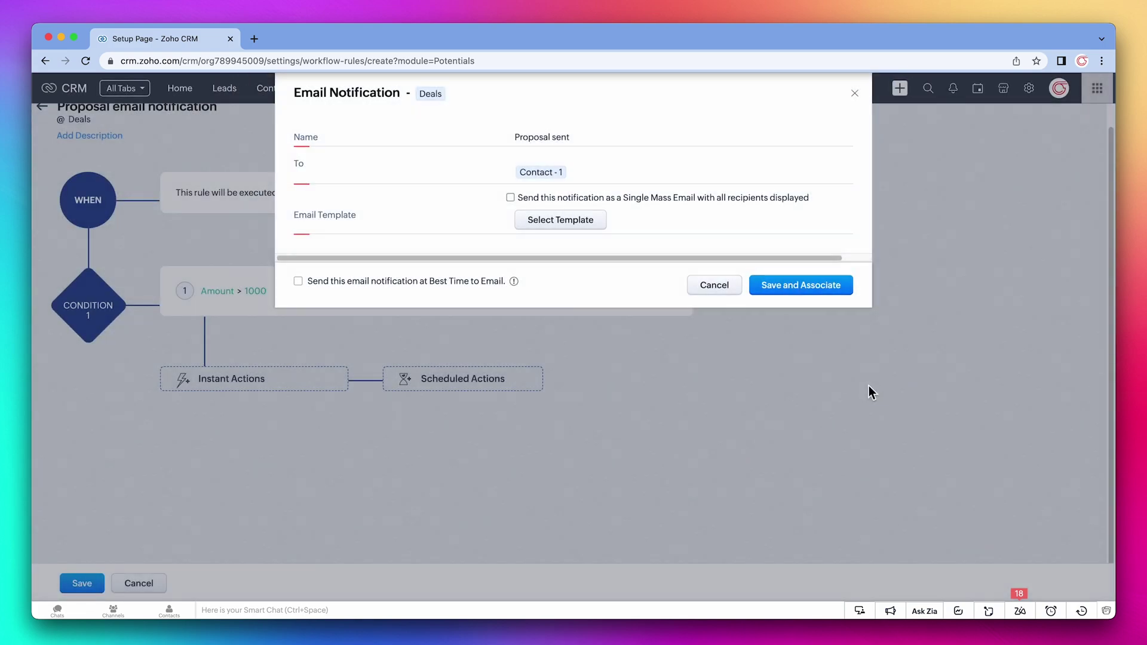
left_click(592, 221)
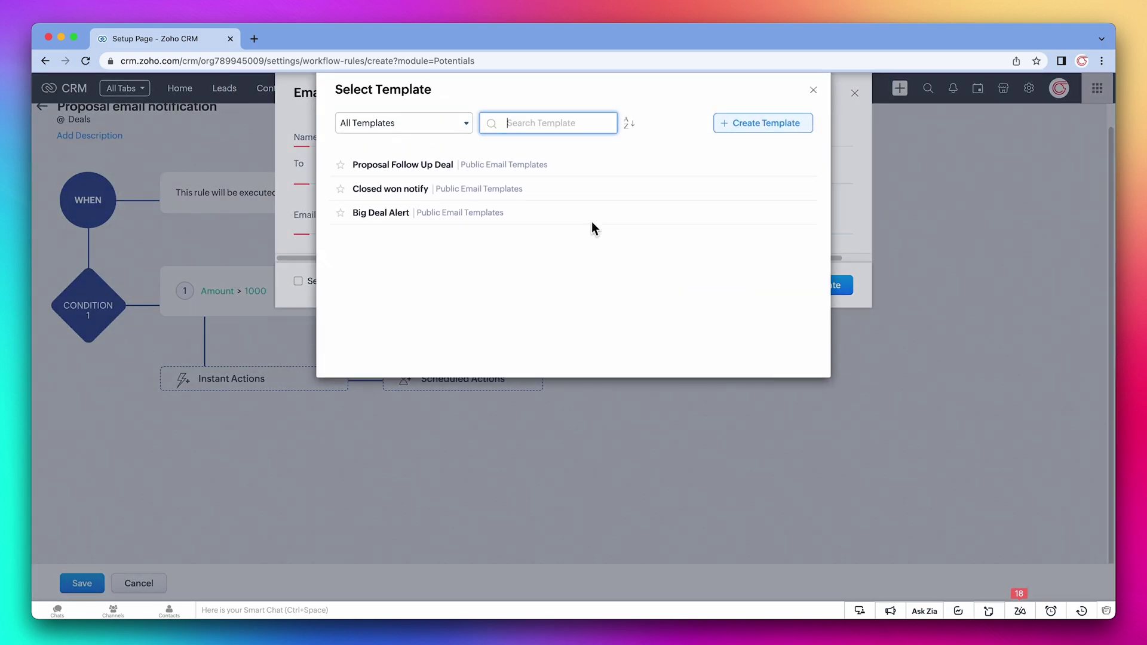
left_click(446, 167)
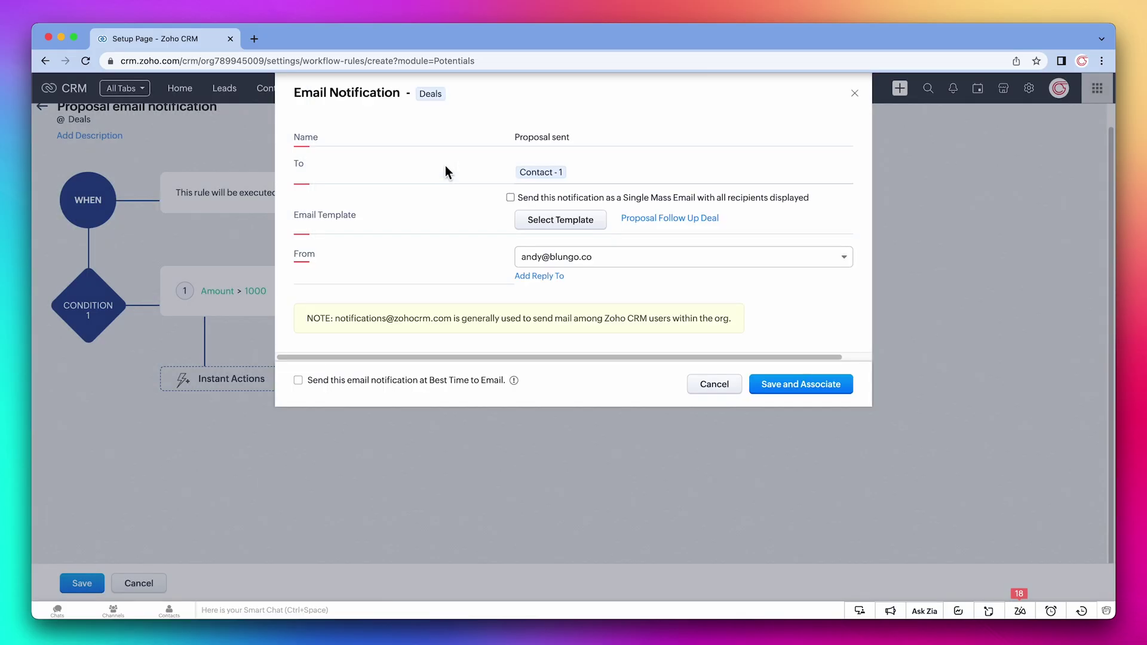
left_click(782, 388)
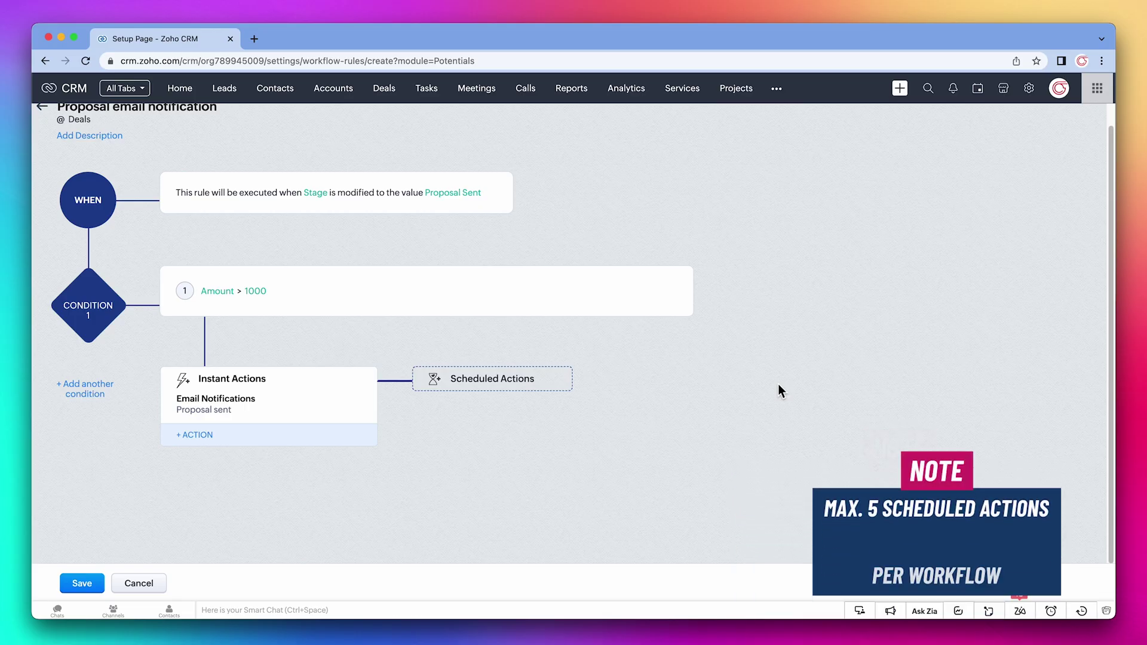
- Start another instant action and reveal the Activities options Add Task and Add Meeting
left_click(340, 436)
mouse_move(360, 530)
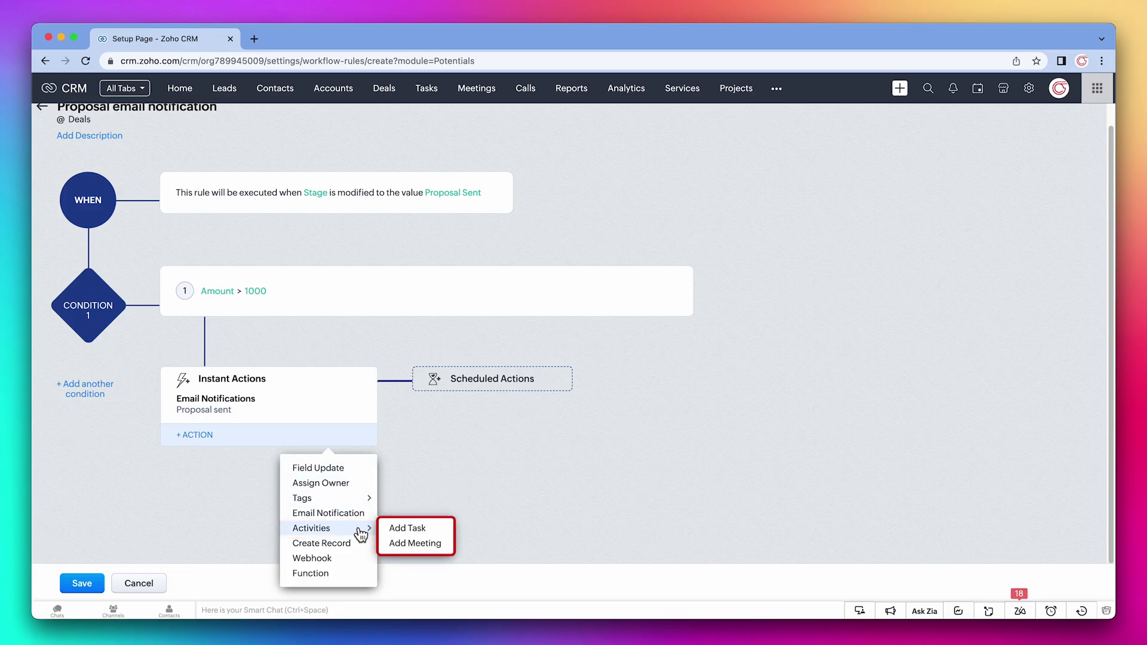
- Associate a task 'Follow up - ${Deals.Deal Name}' due 1 business day after the trigger
left_click(407, 528)
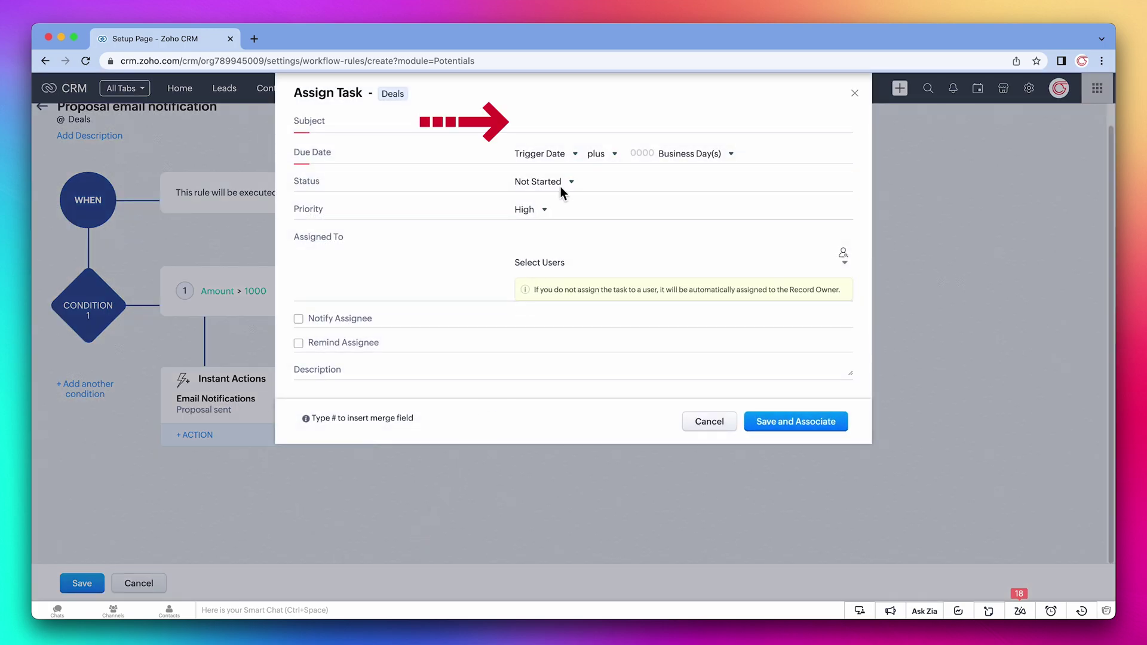
left_click(586, 127)
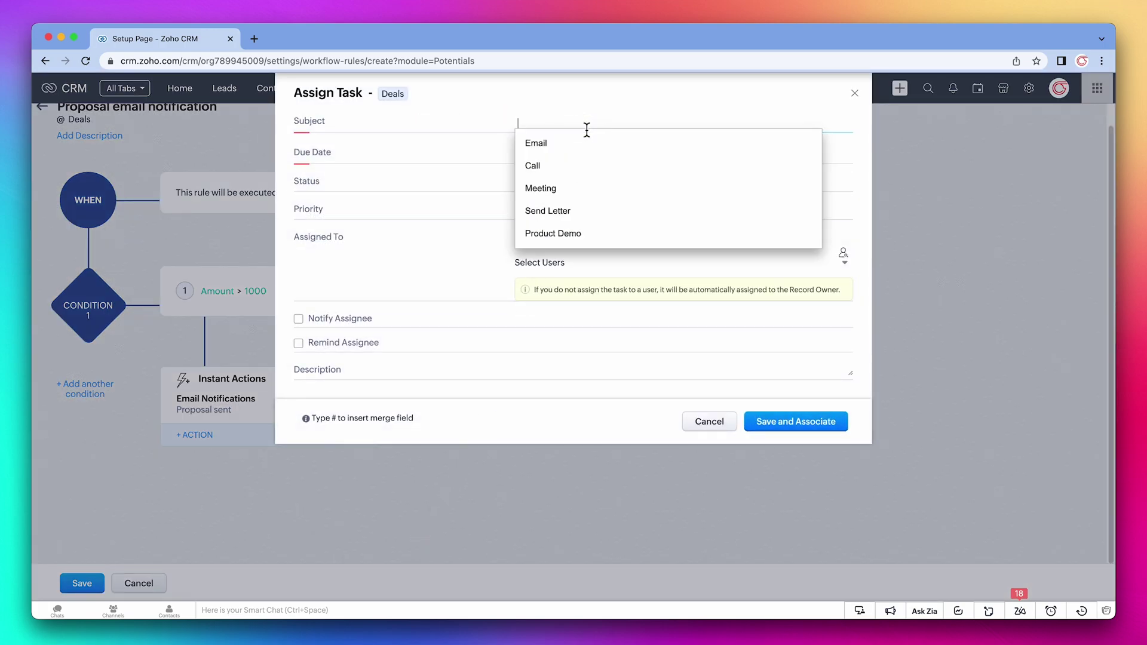
type("Follow up -")
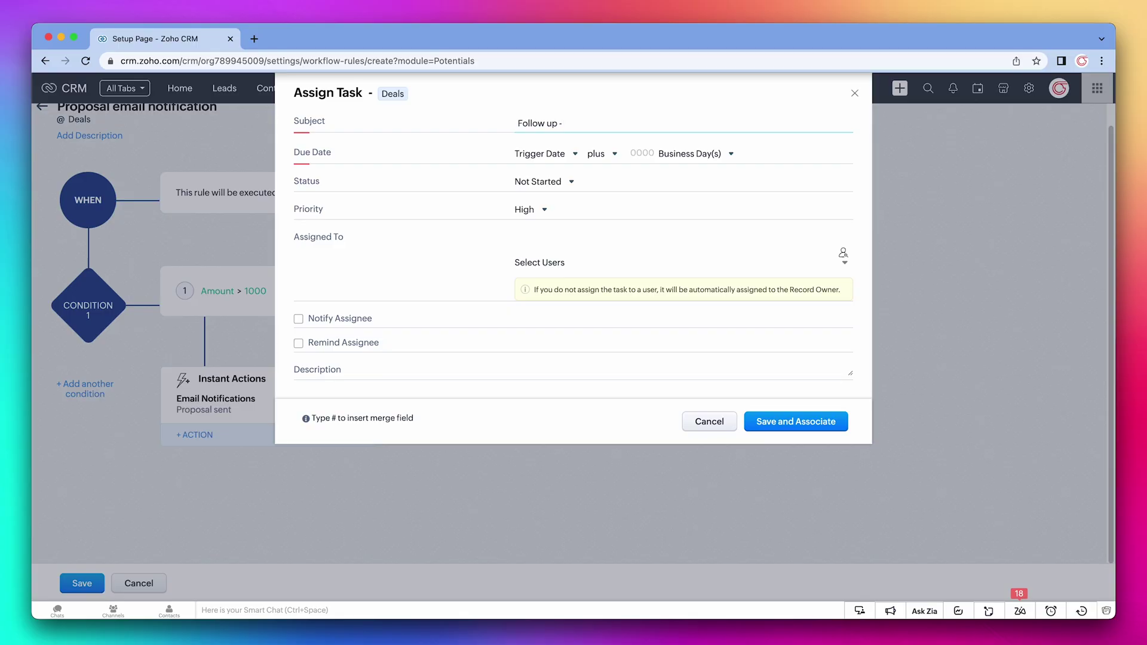
type(" #")
left_click(606, 199)
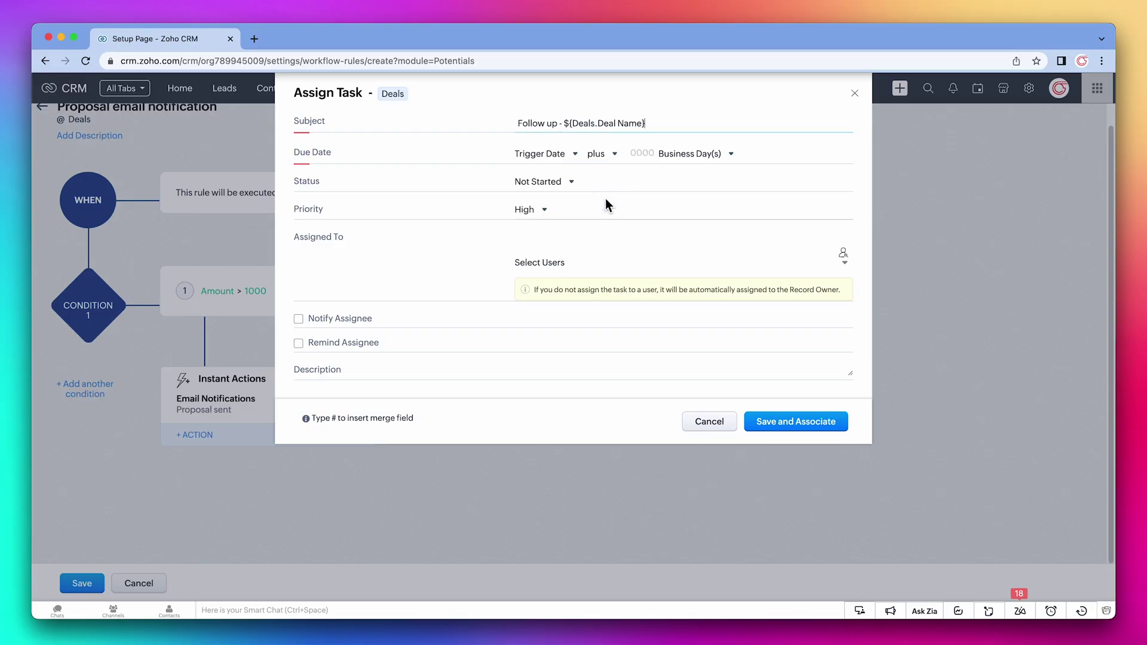
left_click(644, 153)
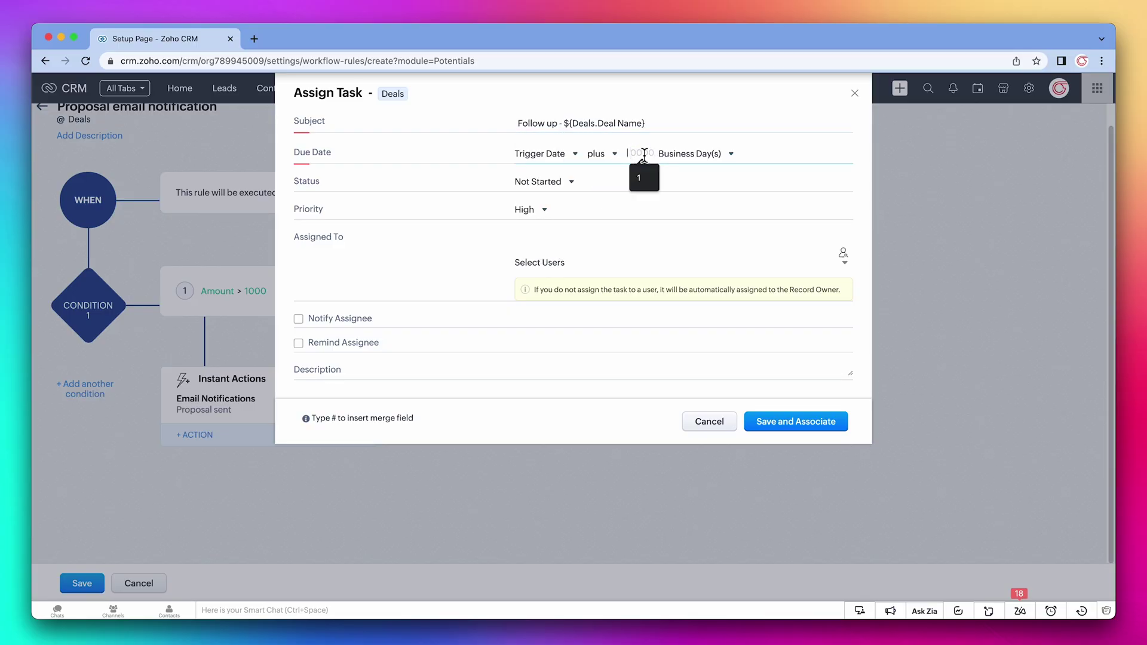
type("1")
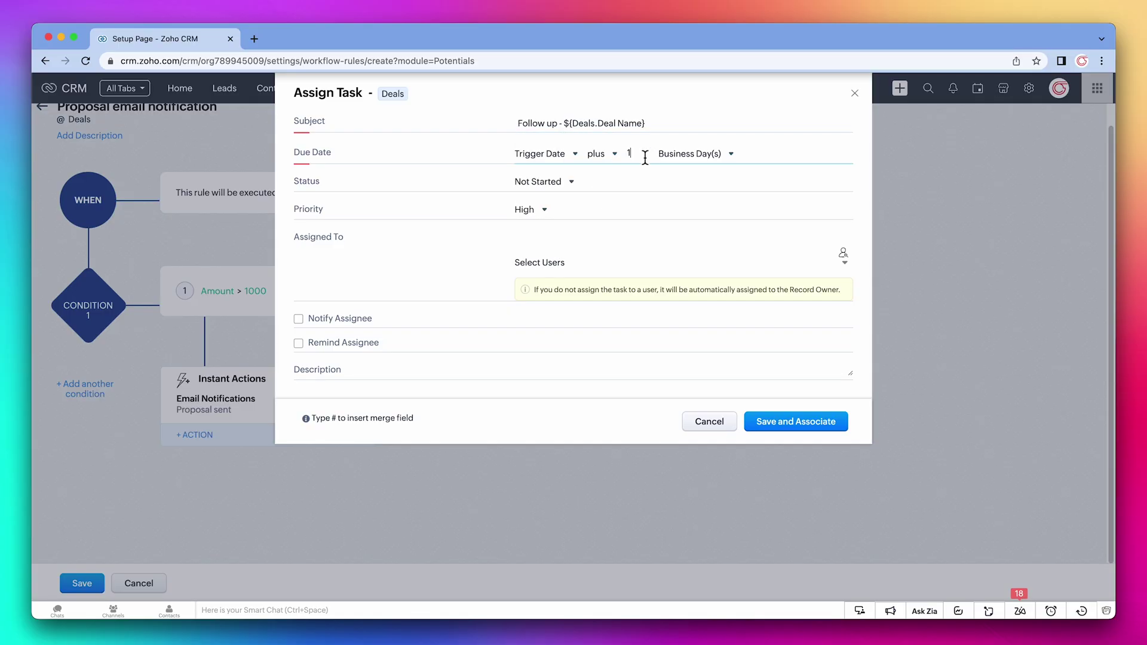
left_click(790, 424)
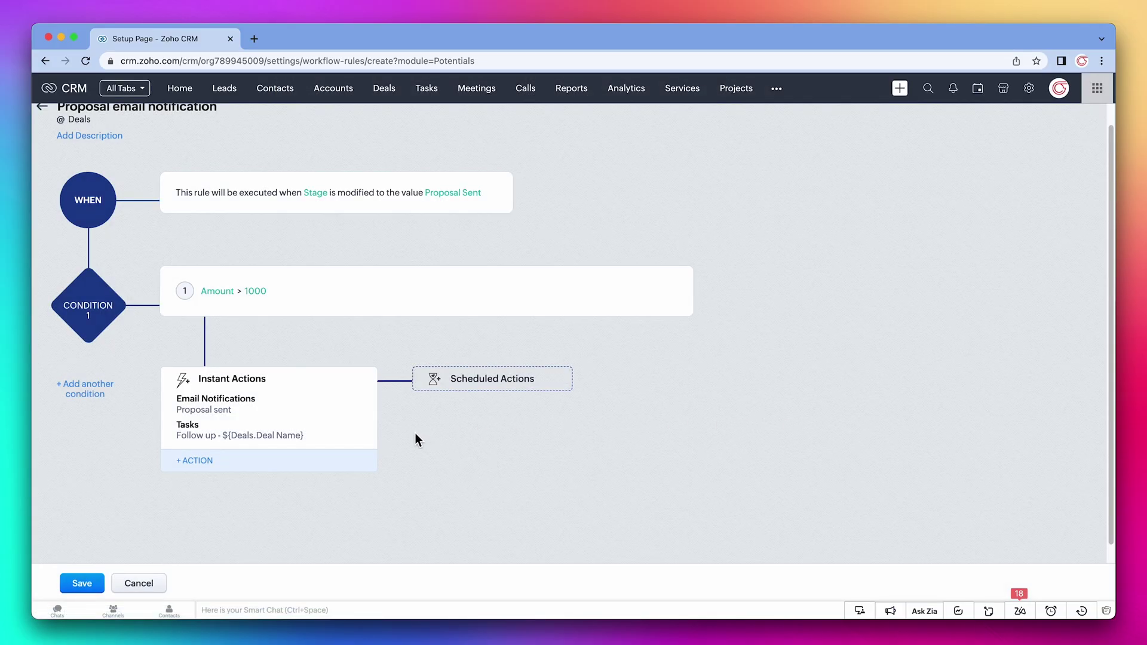
- Reopen the instant action menu to review Webhook, Create Record and Function
left_click(346, 460)
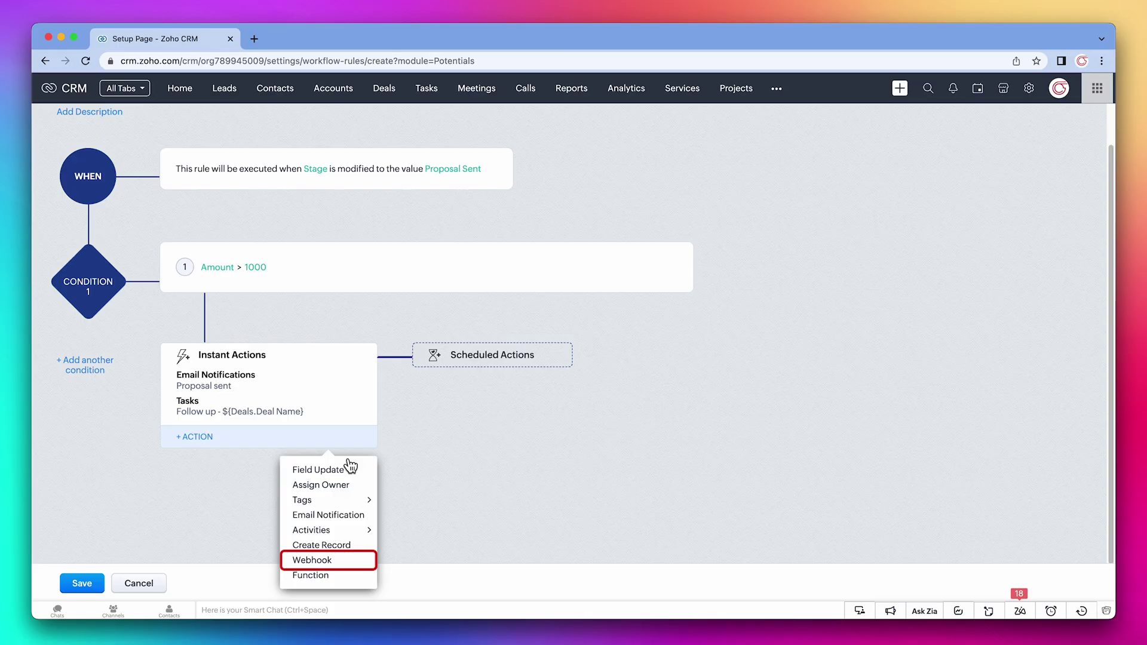
left_click(341, 576)
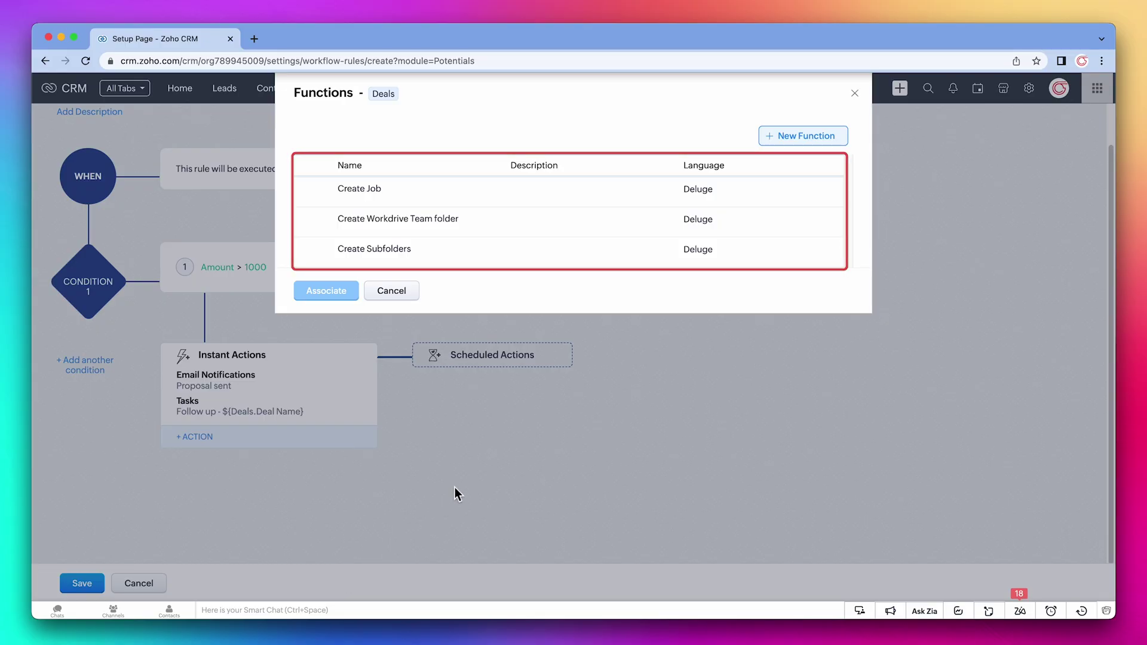
left_click(803, 137)
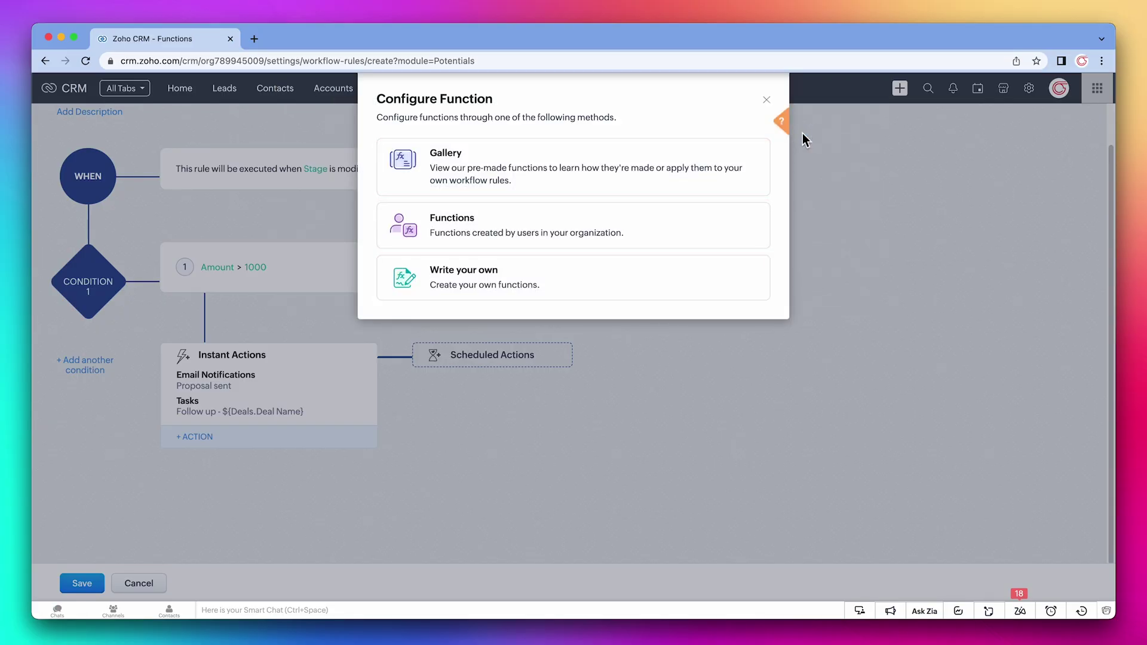
left_click(767, 100)
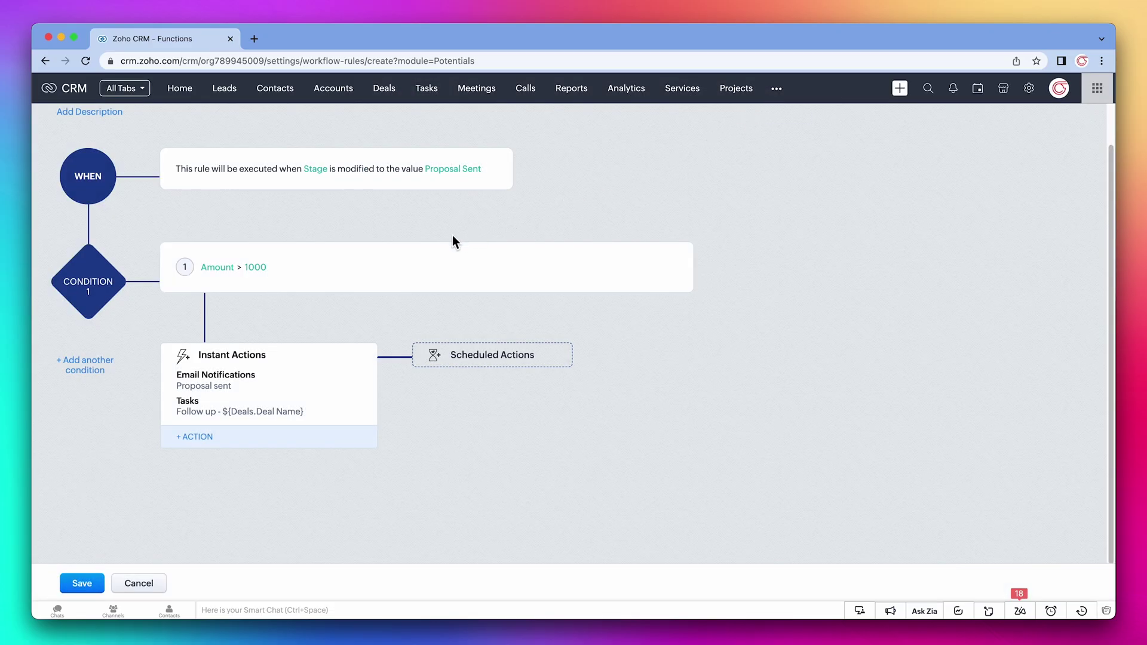
- Add and cancel a second condition, then save the rule to the Workflow Rules list
left_click(102, 366)
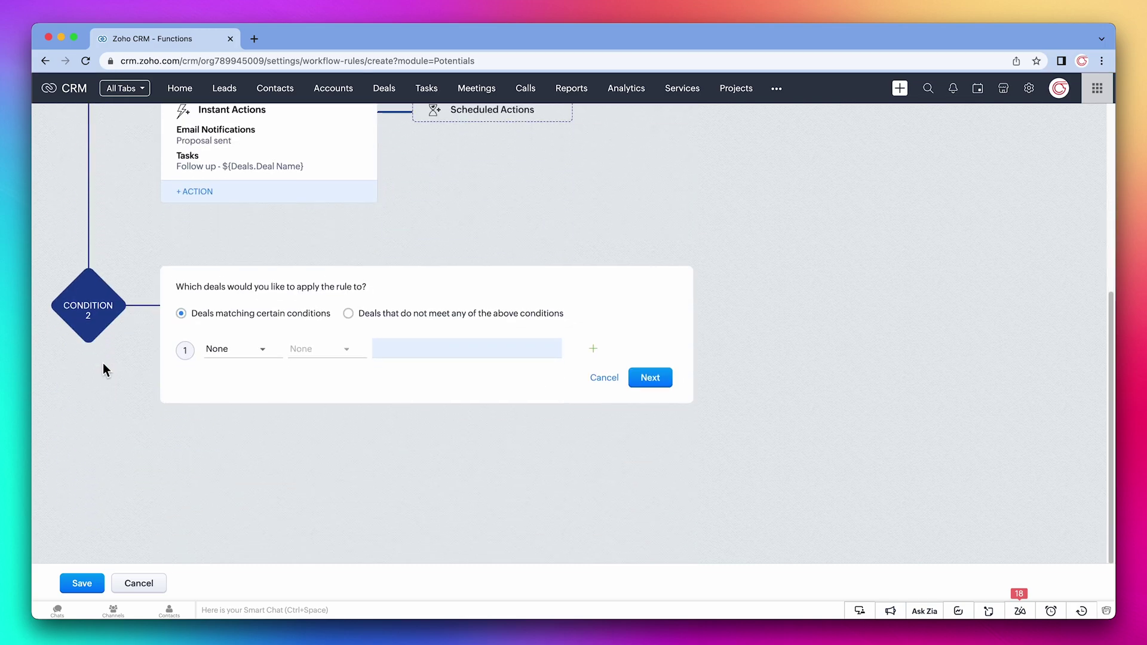
left_click(602, 379)
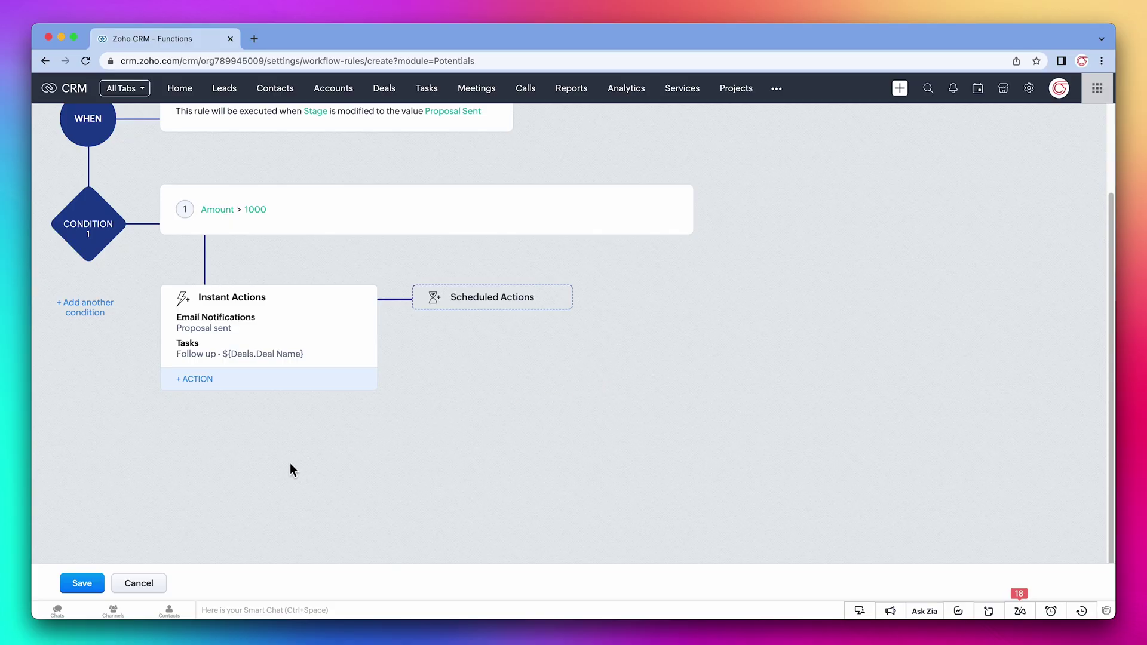
left_click(84, 583)
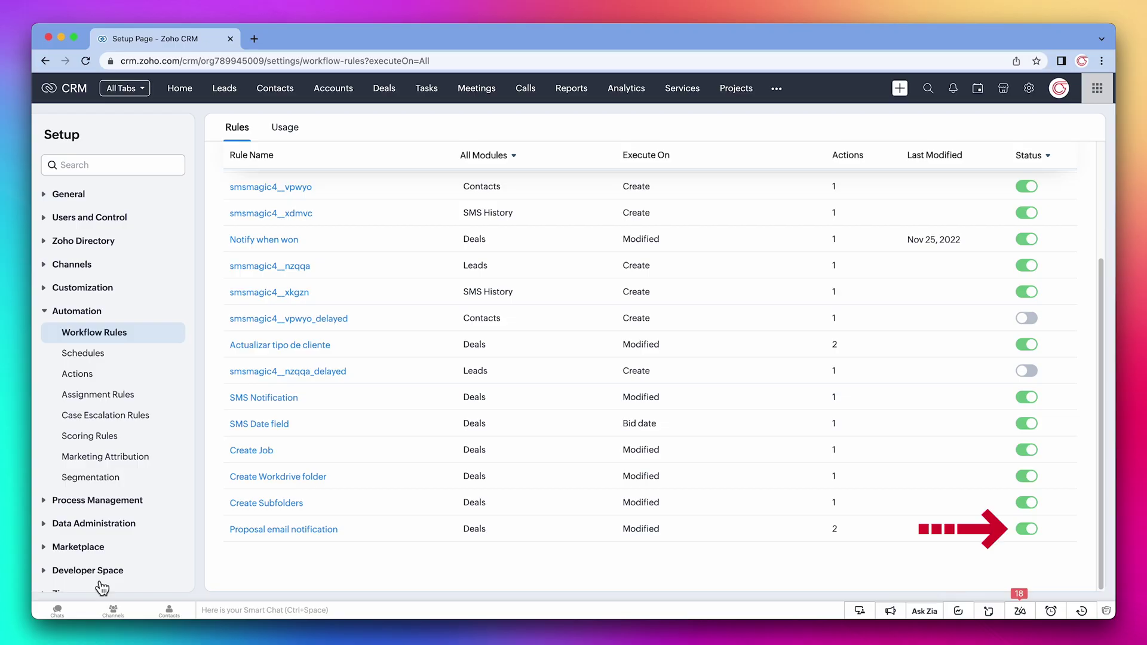
- Review the Automation Actions lists: Email Notifications, Tasks, Field Updates, Webhooks, then Functions
left_click(101, 381)
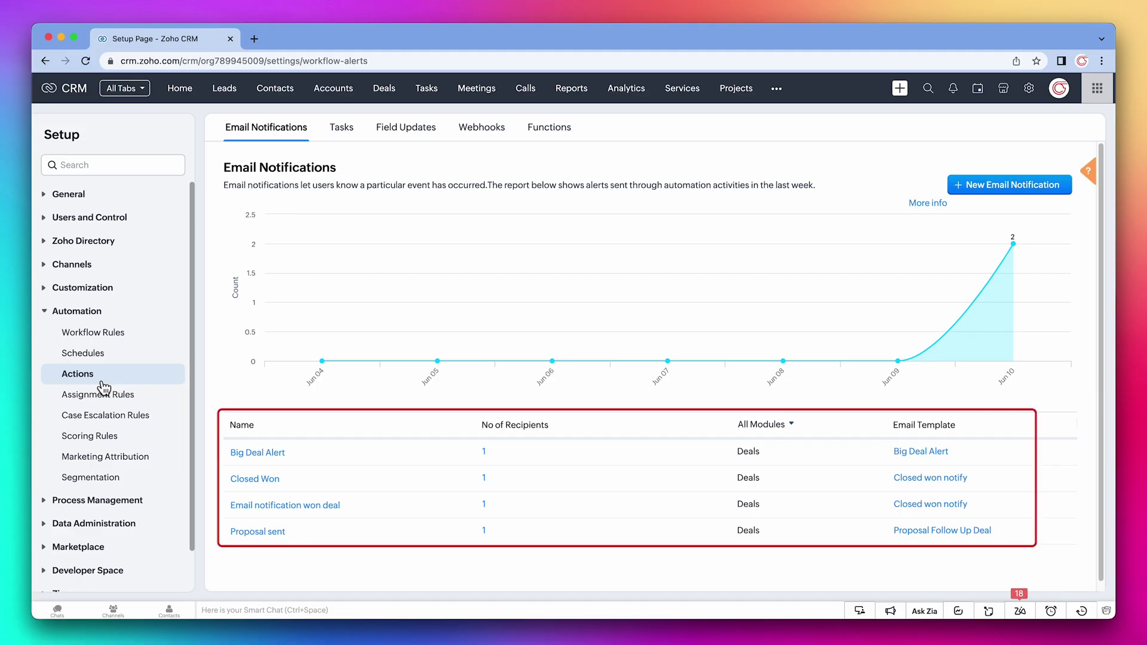
left_click(341, 135)
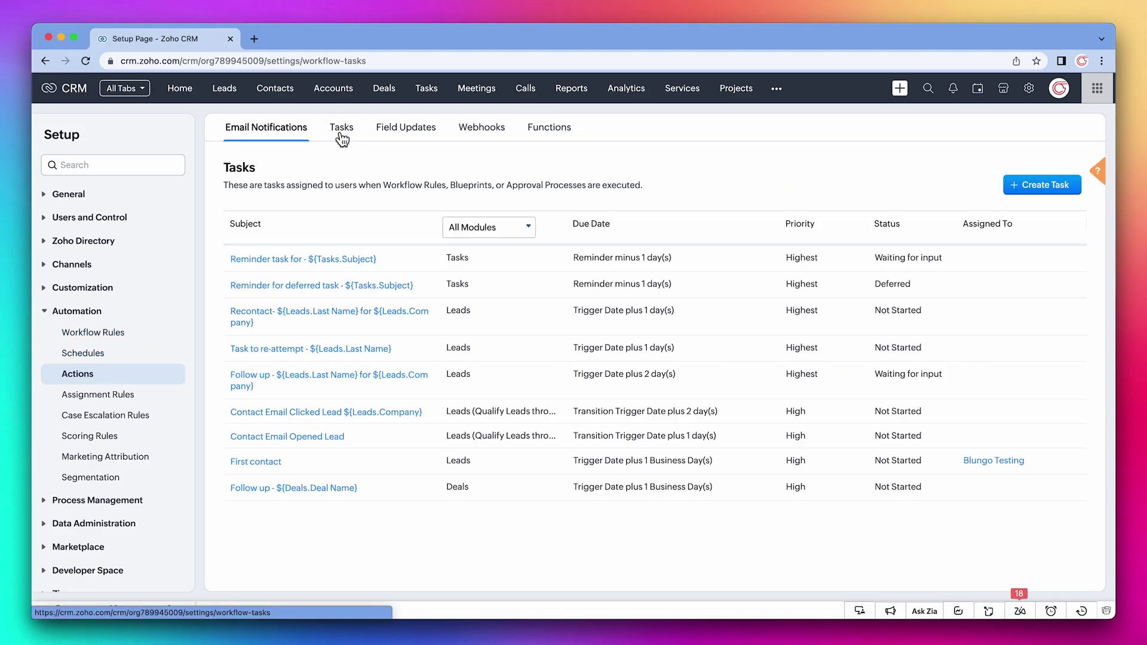
left_click(396, 133)
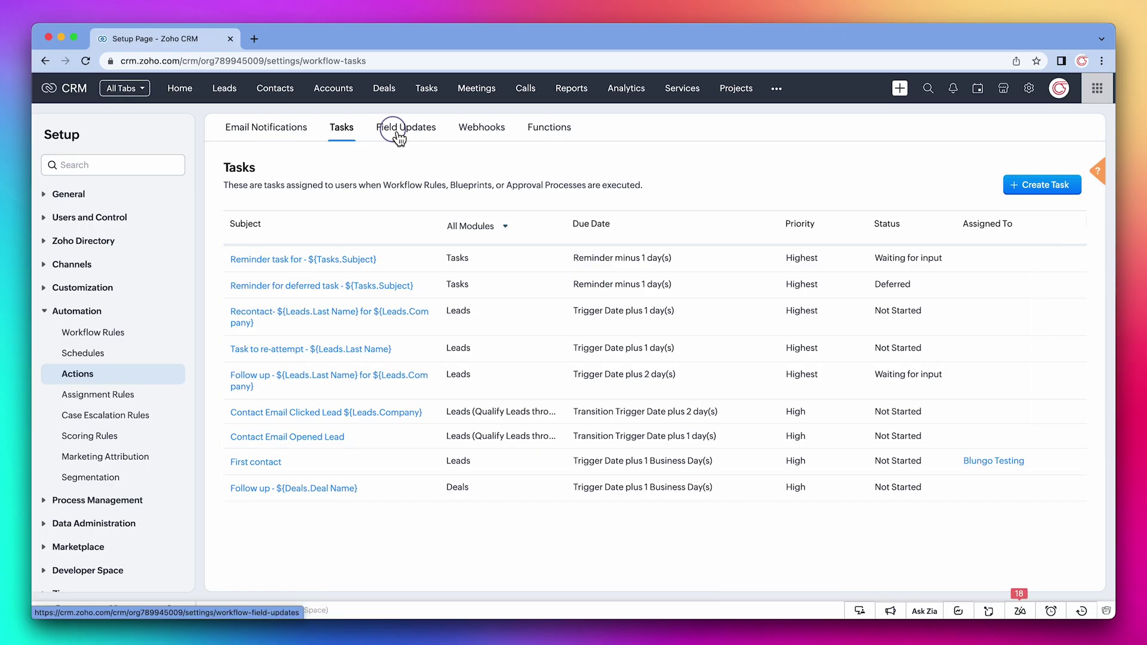
left_click(487, 135)
left_click(545, 134)
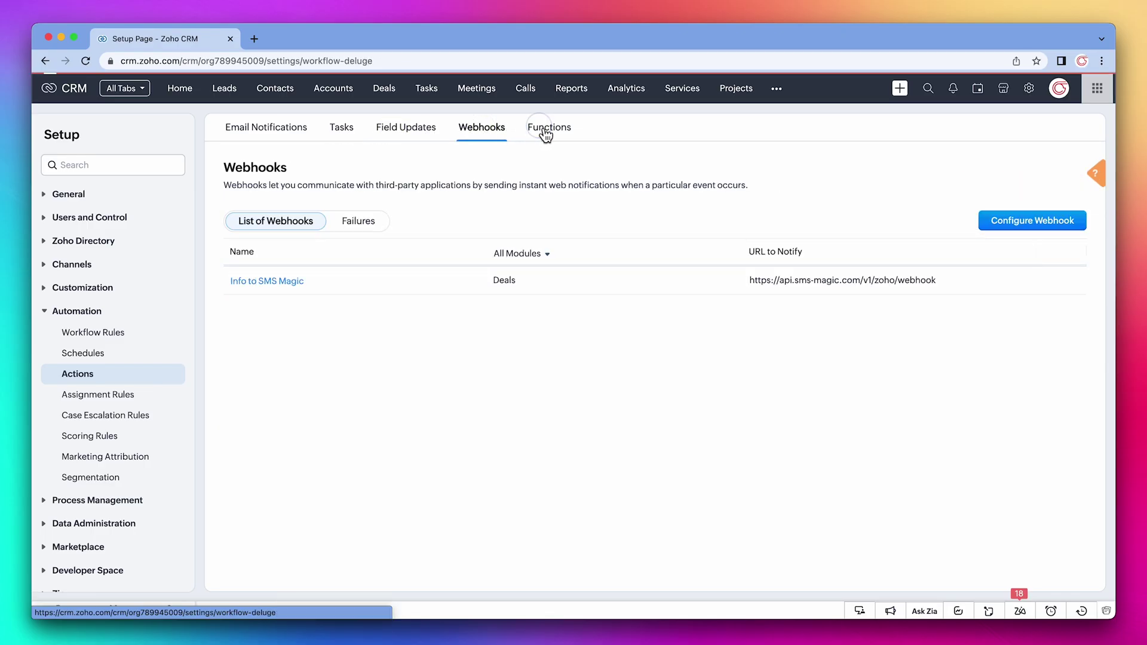